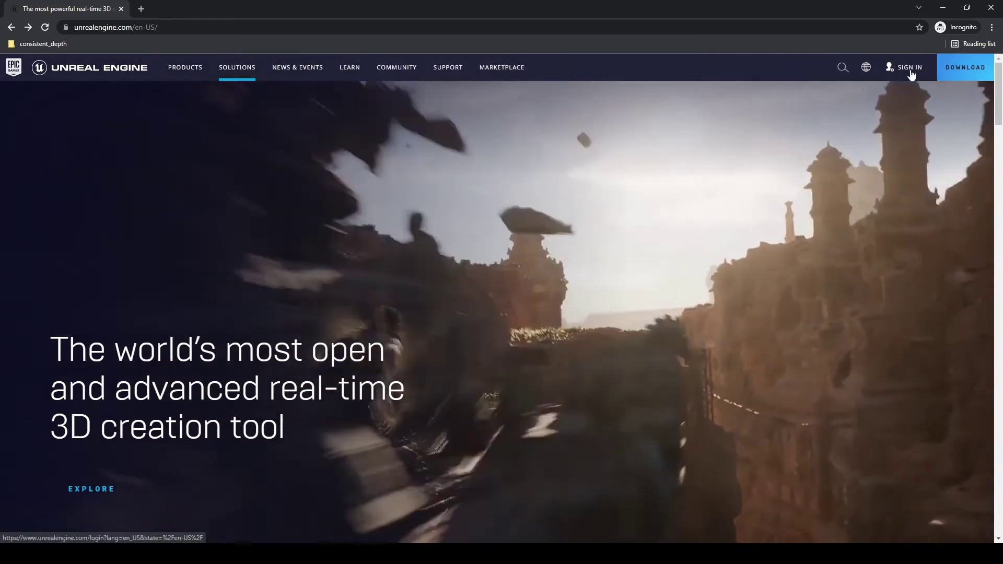
# Go to the account sign-in page and choose to sign up for an Epic Games account with email.
pyautogui.click(911, 74)
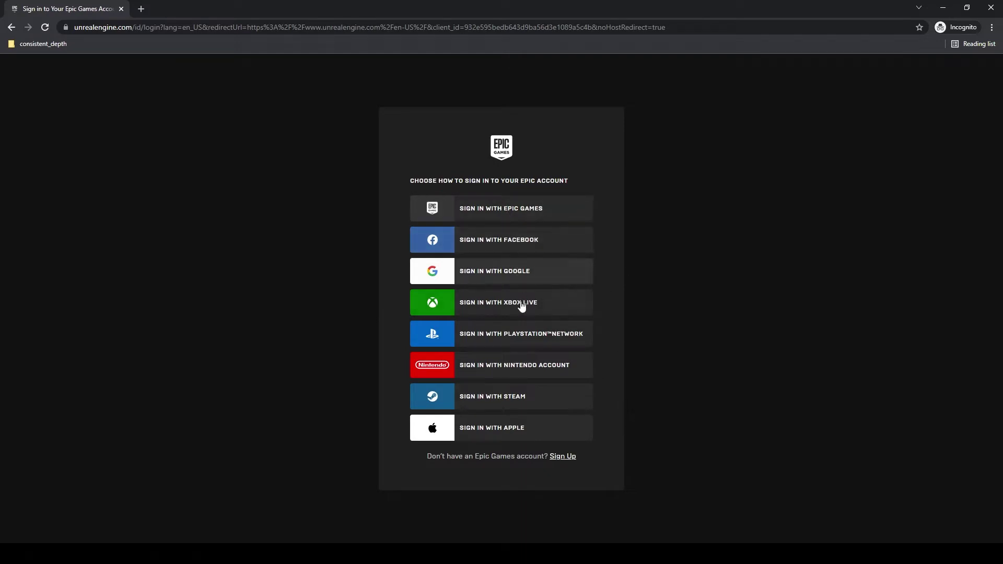
pyautogui.click(564, 458)
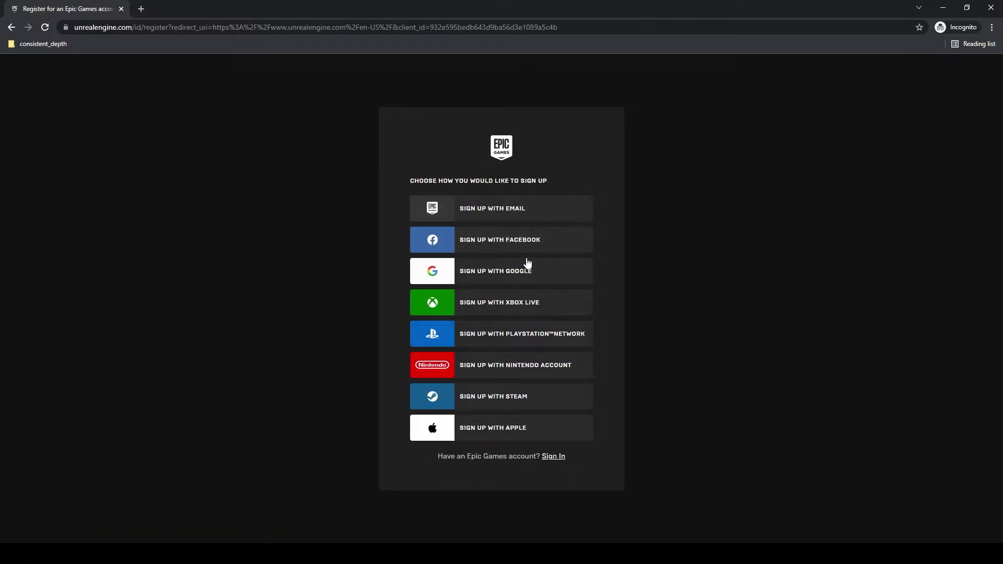
pyautogui.click(518, 212)
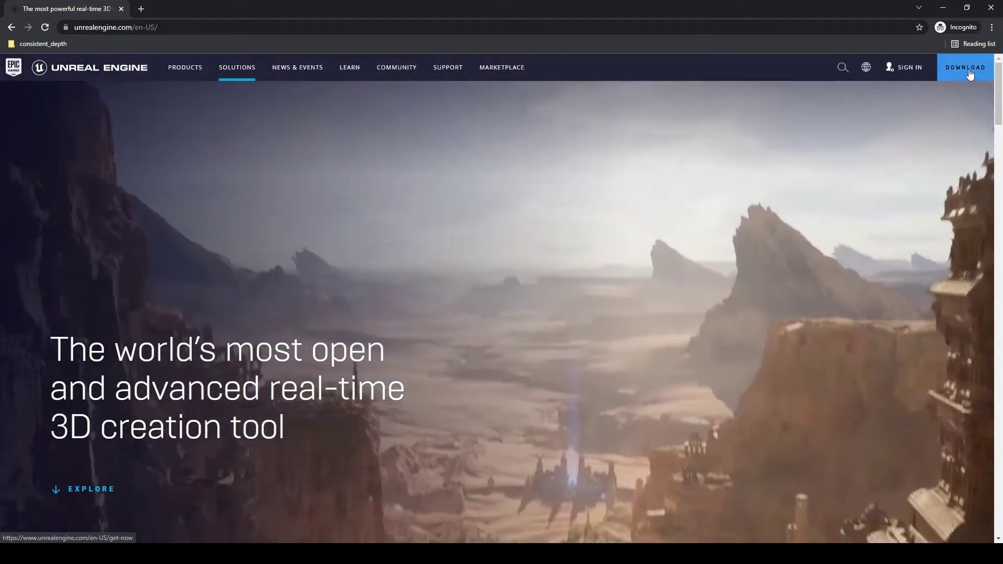
# Open the Unreal Engine download page and bring the Publishing and Creators license comparison table into view.
pyautogui.click(949, 78)
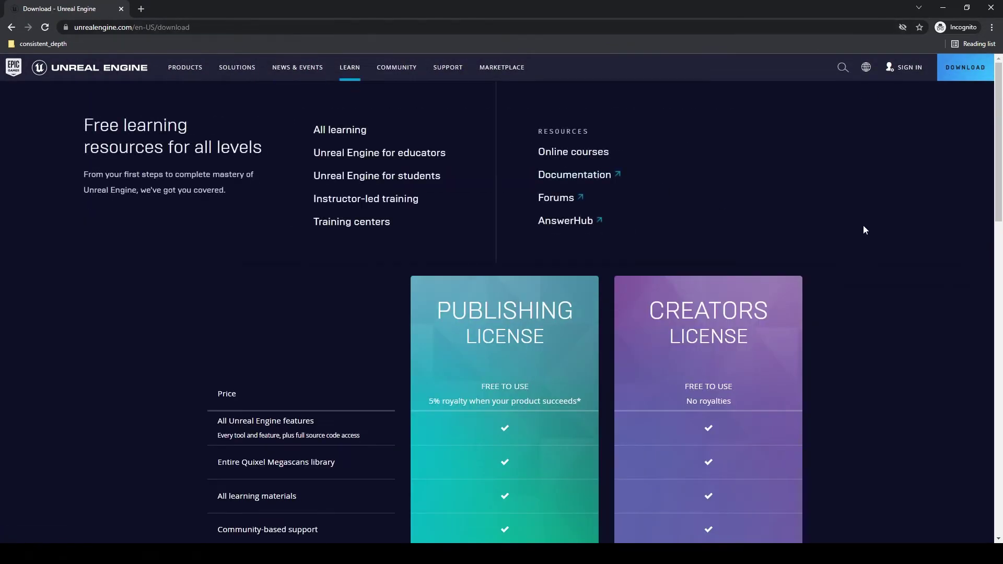
pyautogui.scroll(-2, 1001, 146)
pyautogui.scroll(-3, 1001, 146)
pyautogui.scroll(5, 1001, 116)
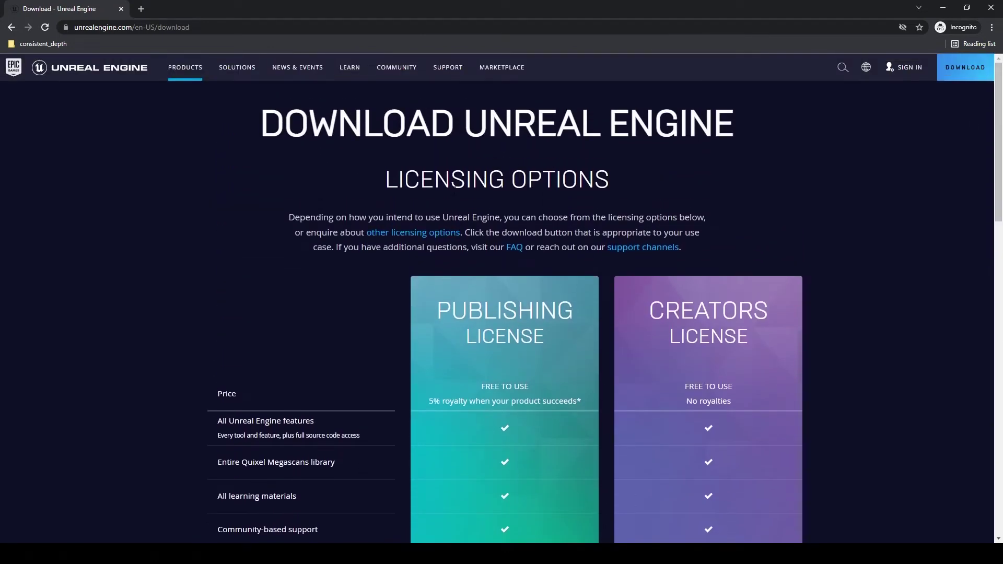
pyautogui.scroll(-3, 817, 287)
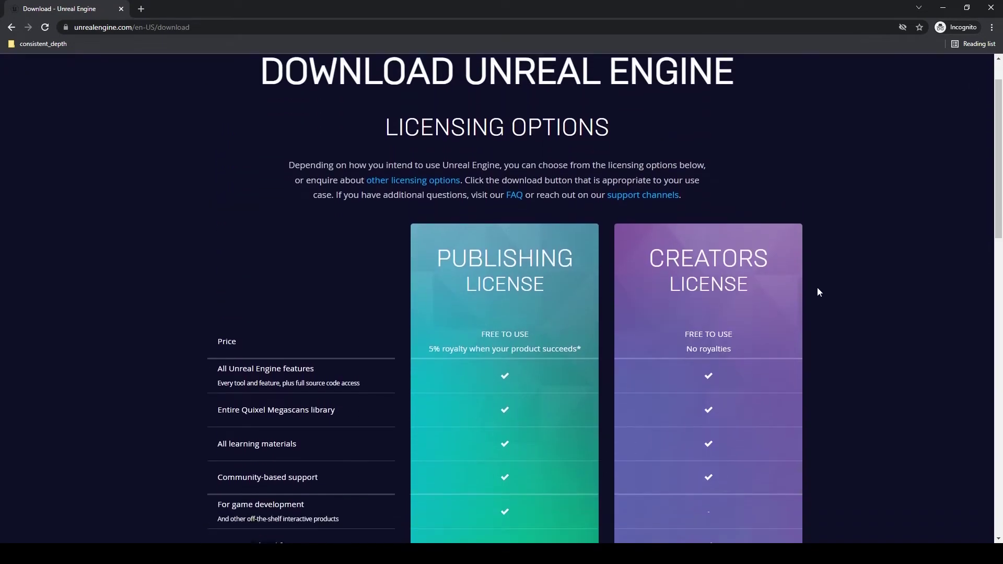
pyautogui.moveTo(676, 154)
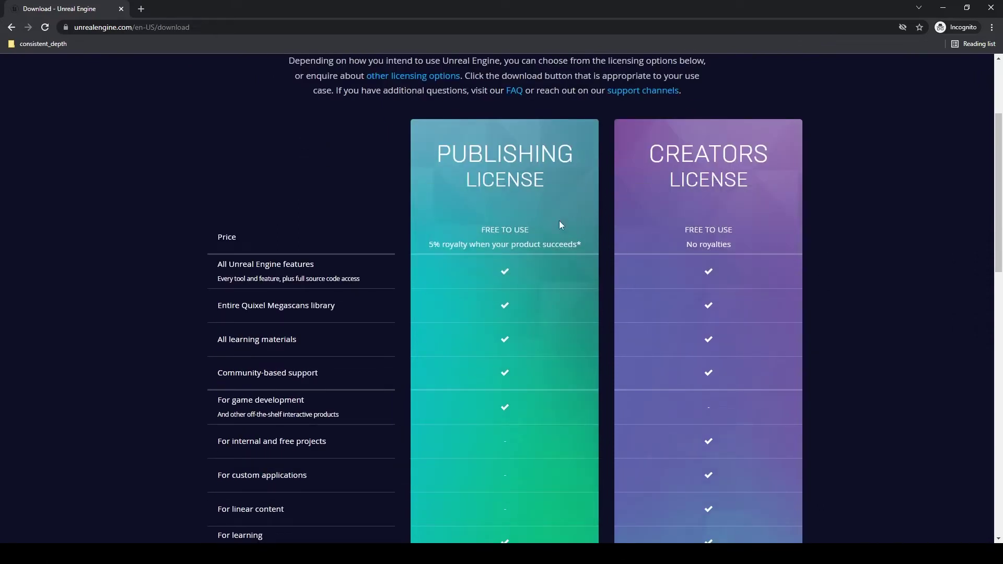
pyautogui.scroll(-2, 841, 217)
pyautogui.scroll(1, 856, 227)
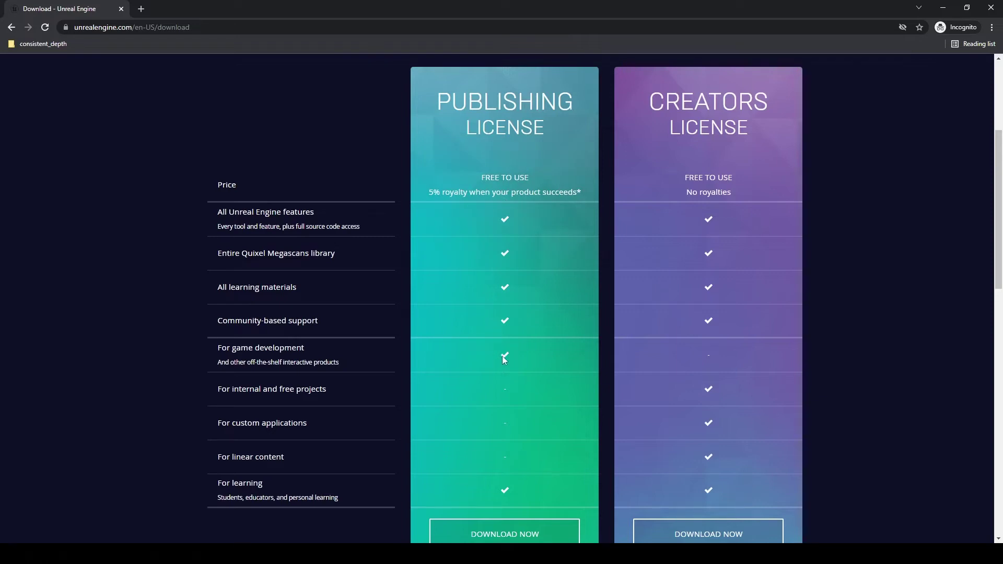
# Examine the explanations of the license comparison rows, including game development, internal and free projects, custom applications and linear content.
pyautogui.moveTo(385, 348)
pyautogui.moveTo(221, 349); pyautogui.dragTo(319, 357)
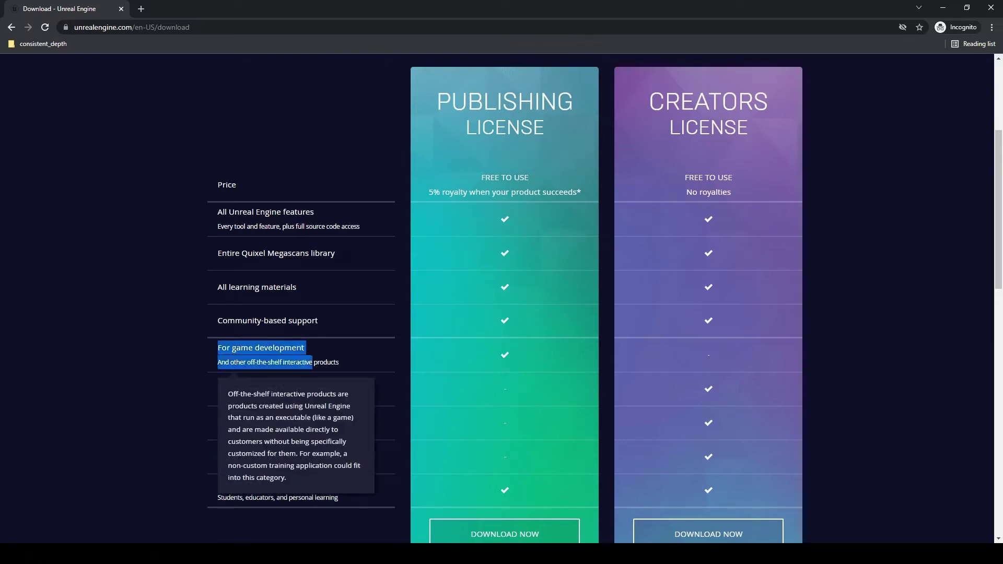
pyautogui.click(362, 361)
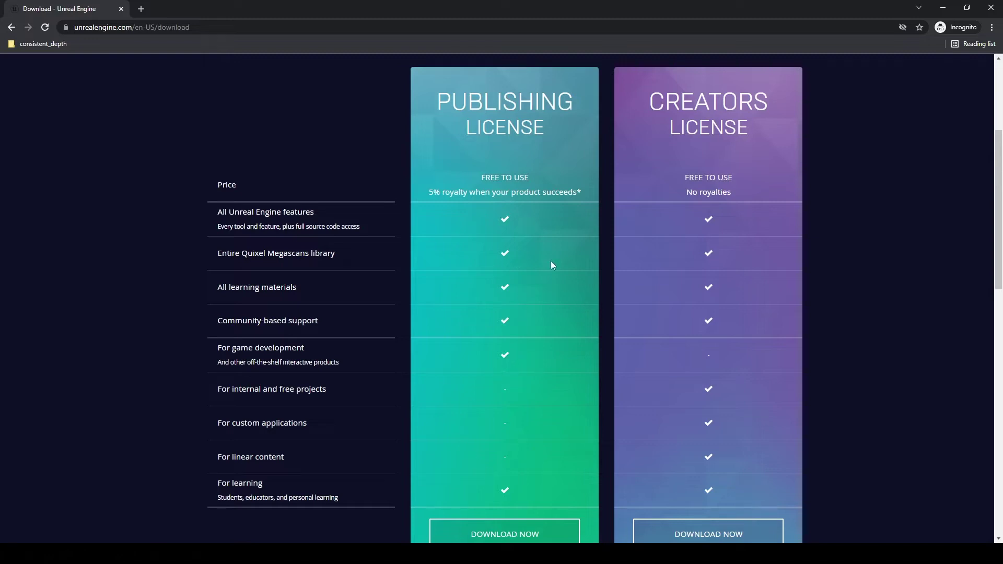
pyautogui.scroll(-1, 548, 281)
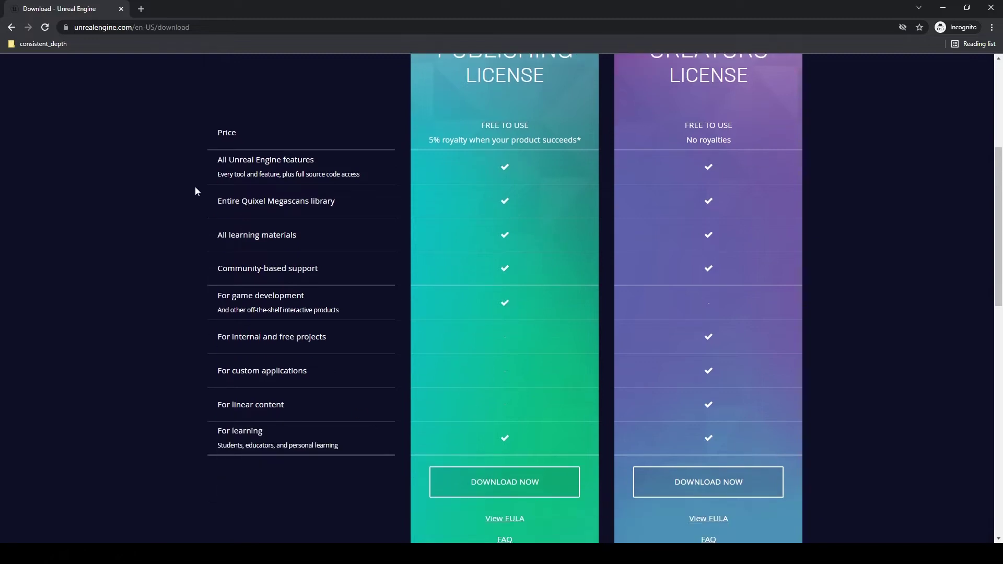
pyautogui.moveTo(236, 175)
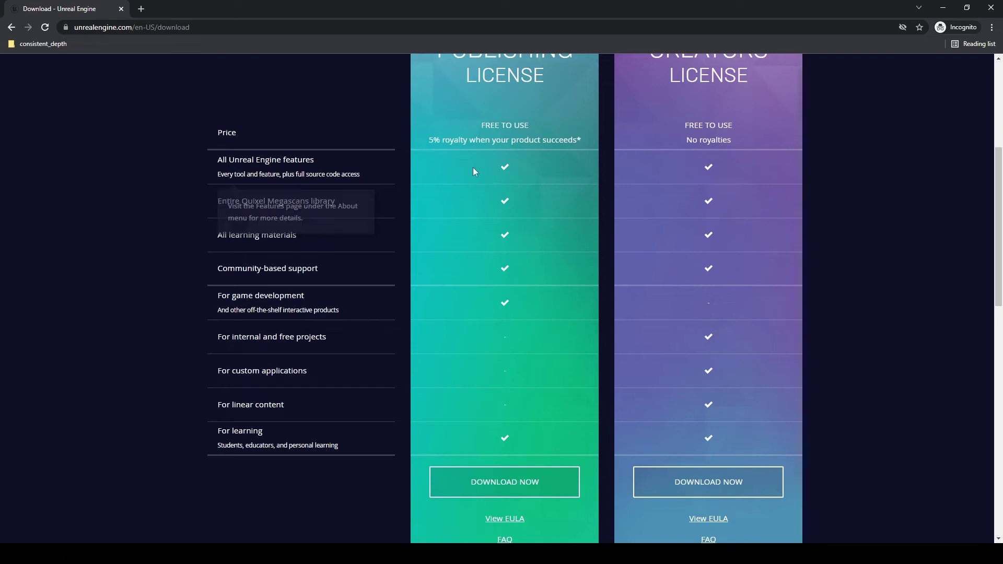
pyautogui.moveTo(304, 206)
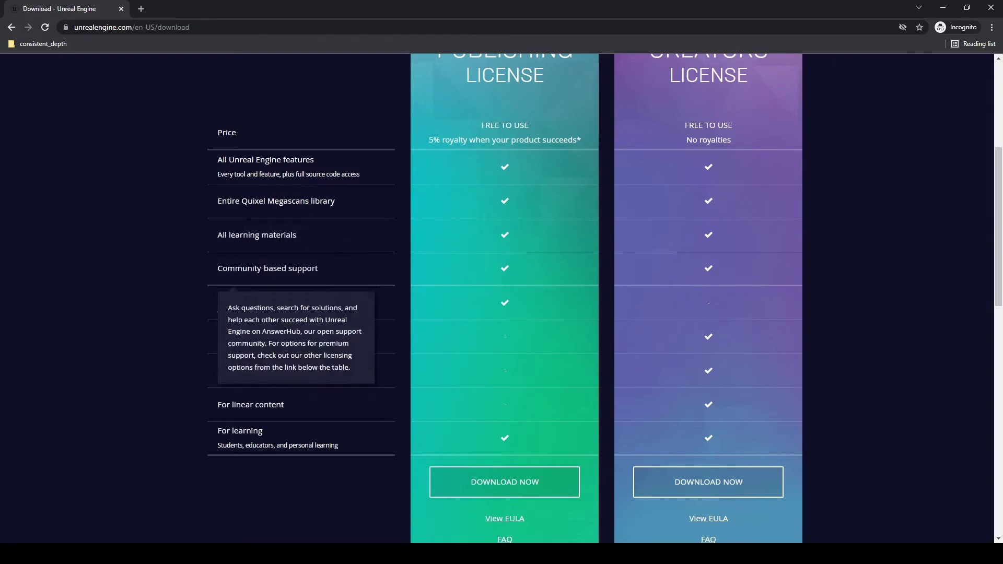
pyautogui.moveTo(256, 295)
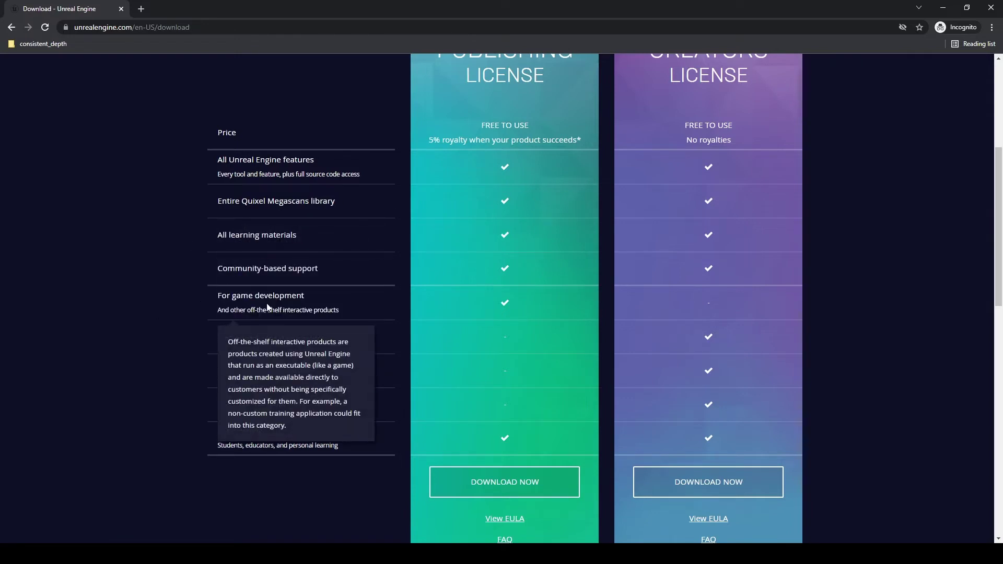
pyautogui.moveTo(277, 346)
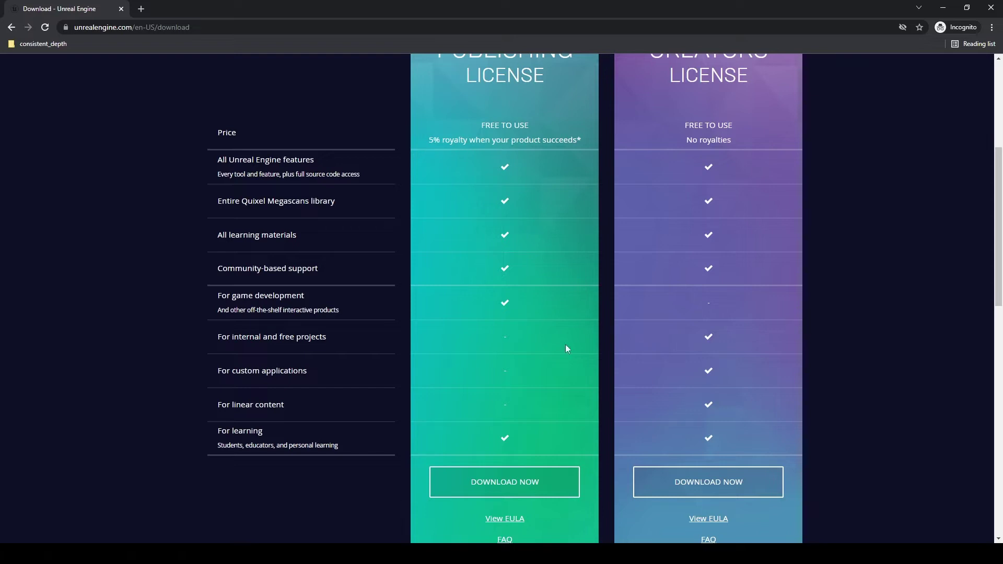
pyautogui.moveTo(361, 335)
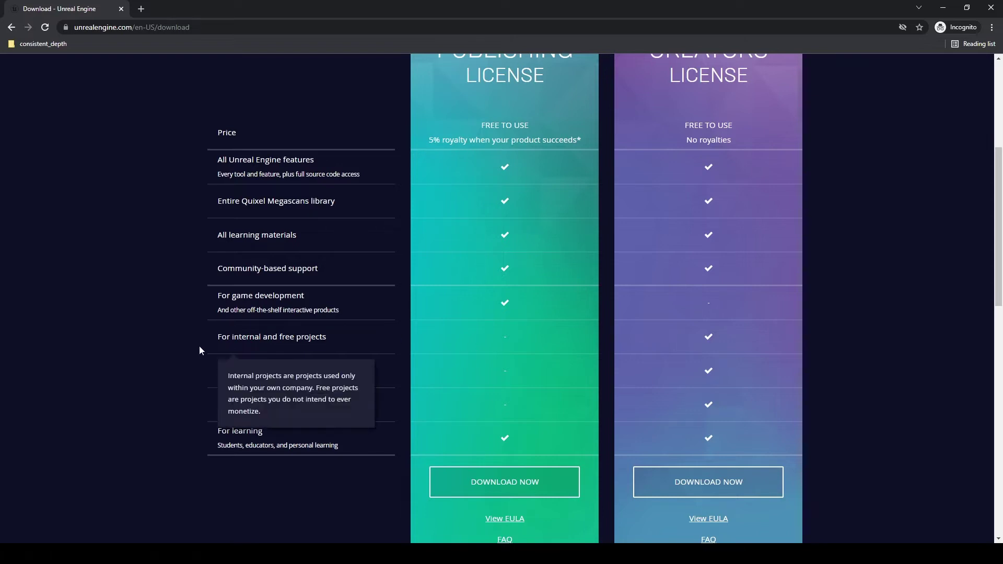
pyautogui.moveTo(213, 337)
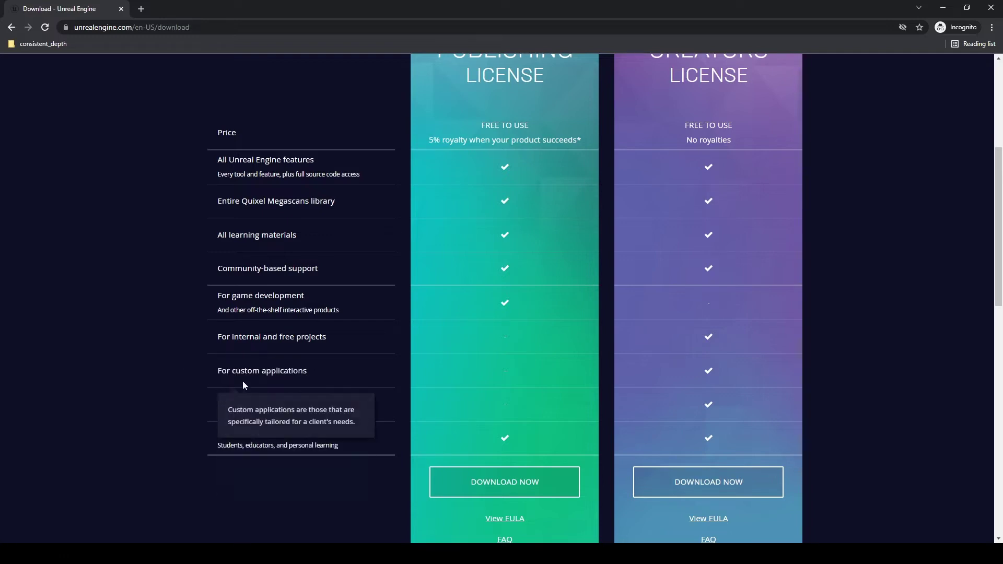
pyautogui.scroll(1, 760, 306)
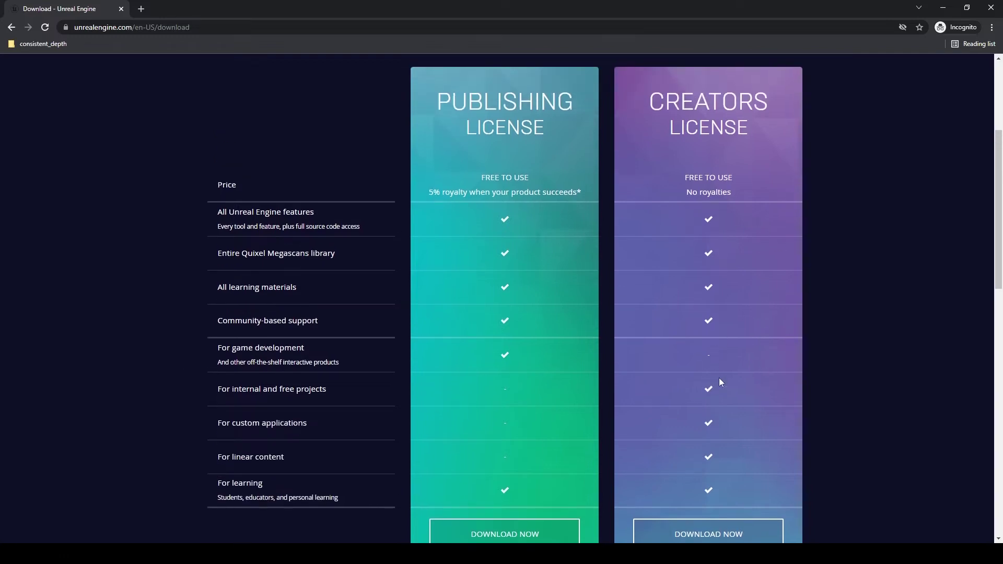
pyautogui.scroll(-1, 519, 399)
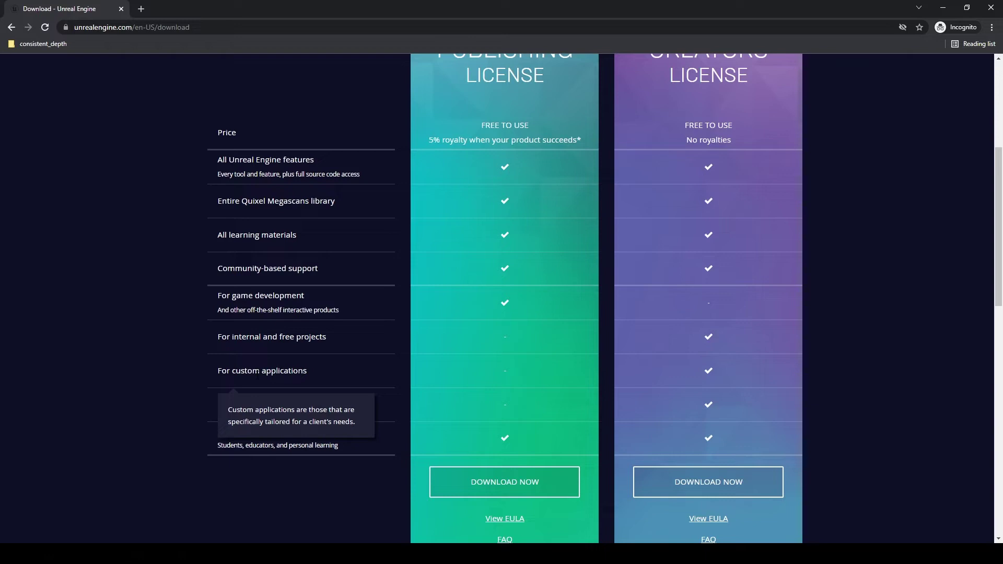
pyautogui.moveTo(228, 406)
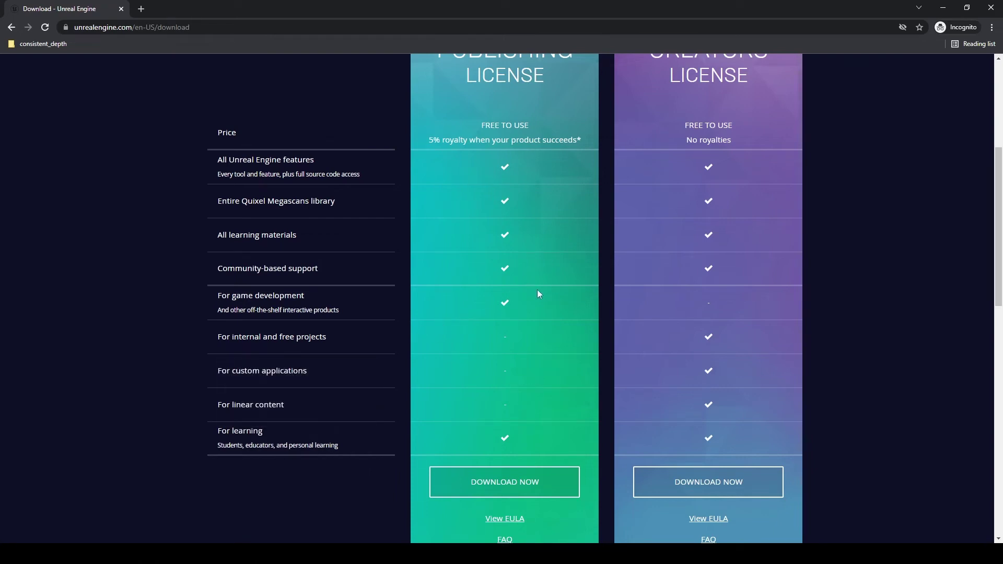
# Read the descriptions explaining who the Publishing License and the Creators License are intended for.
pyautogui.scroll(1, 537, 294)
pyautogui.moveTo(472, 92)
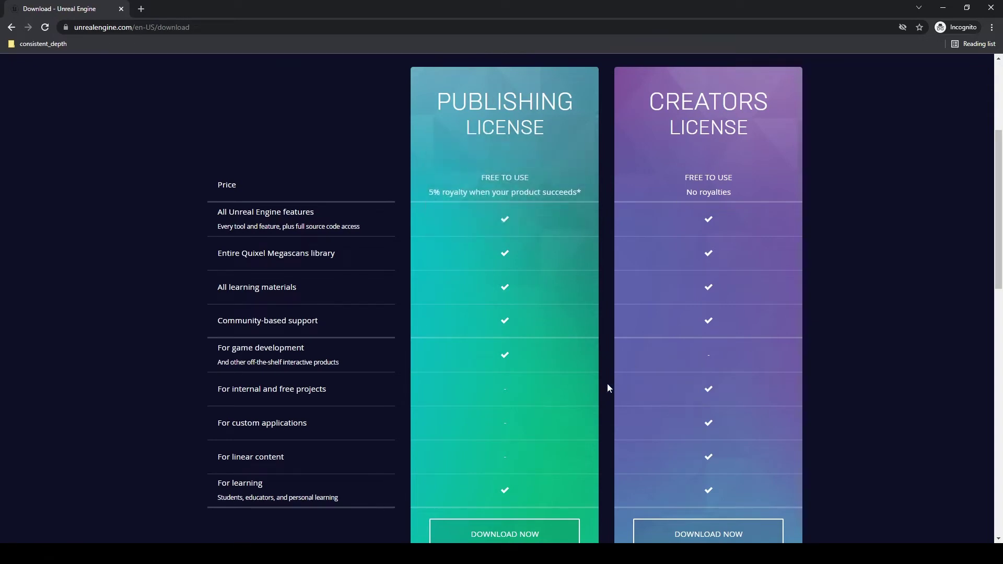
pyautogui.moveTo(698, 119)
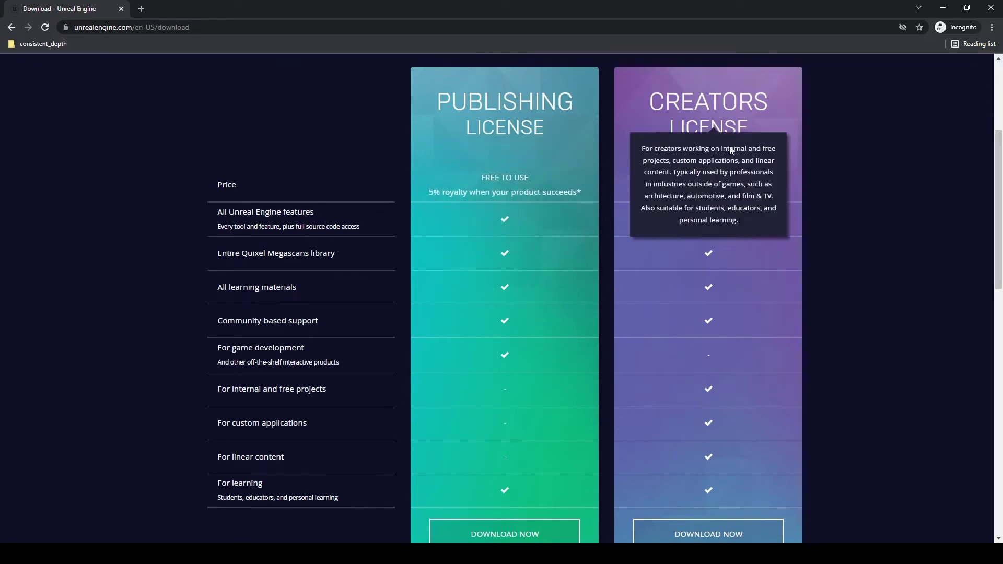
pyautogui.scroll(-2, 804, 390)
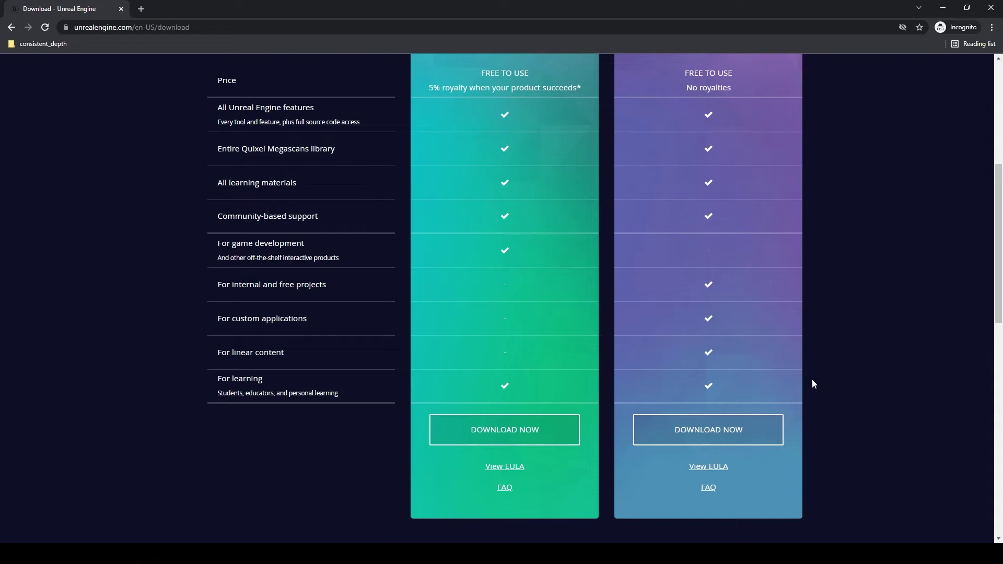
pyautogui.scroll(2, 846, 385)
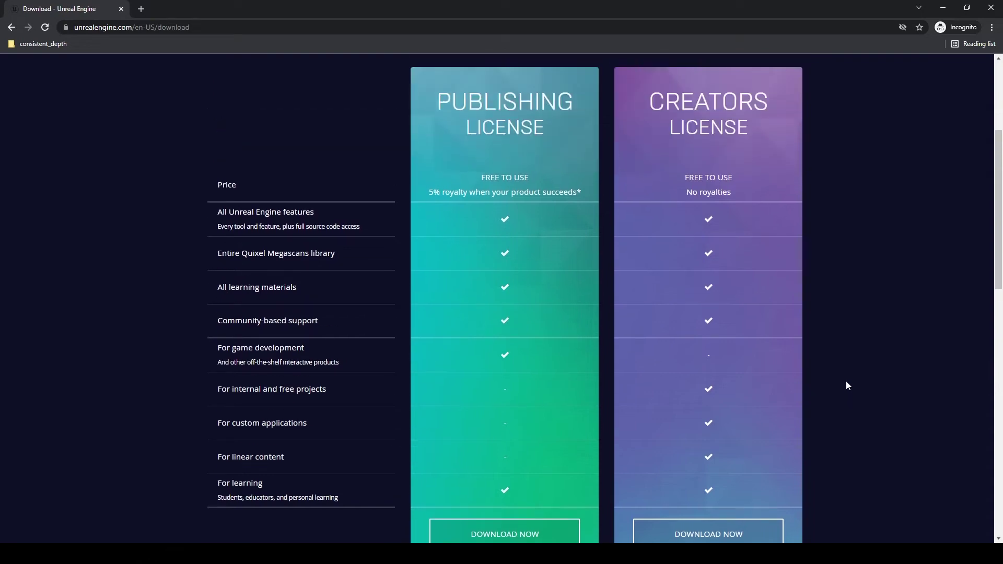
pyautogui.scroll(3, 846, 385)
pyautogui.scroll(-3, 846, 380)
pyautogui.moveTo(466, 185)
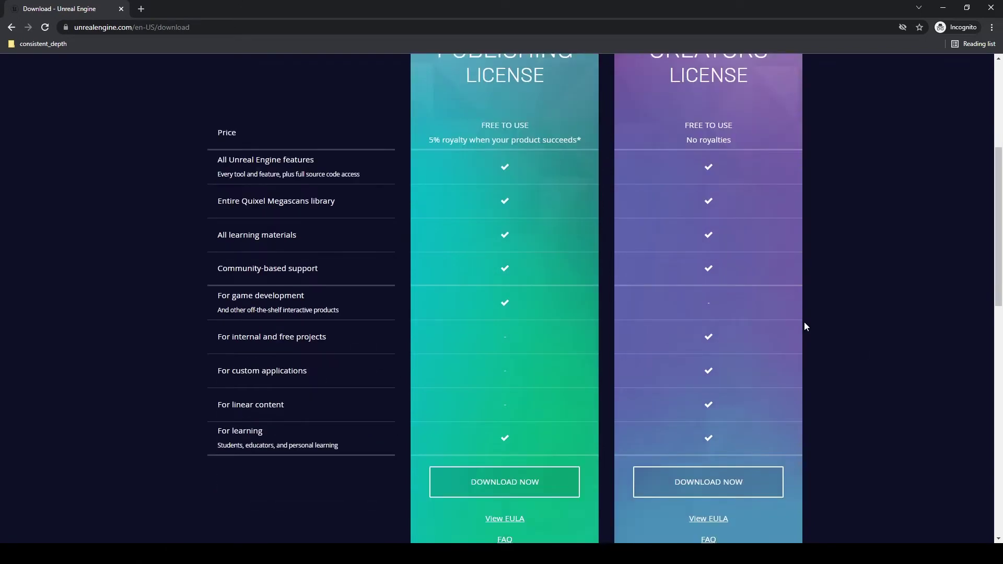
# Compare the royalty terms of the Creators License with those of the Publishing License.
pyautogui.doubleClick(721, 117)
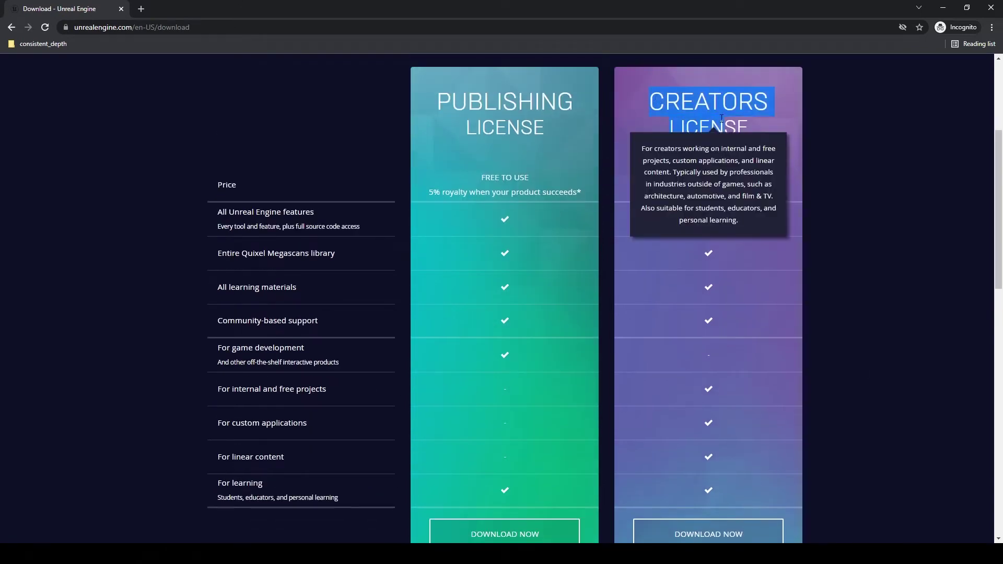
pyautogui.click(764, 138)
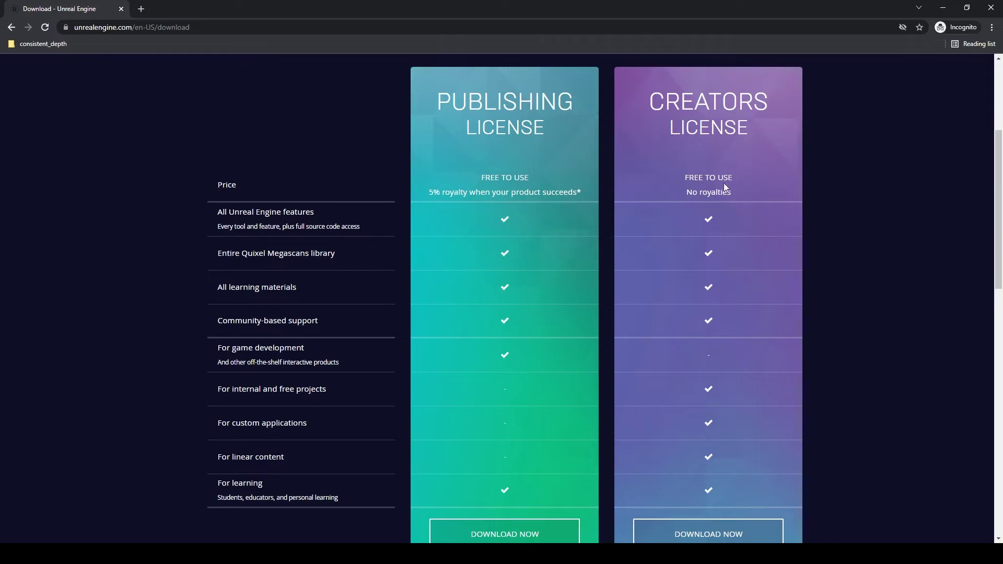
pyautogui.moveTo(688, 190); pyautogui.dragTo(737, 192)
pyautogui.click(737, 191)
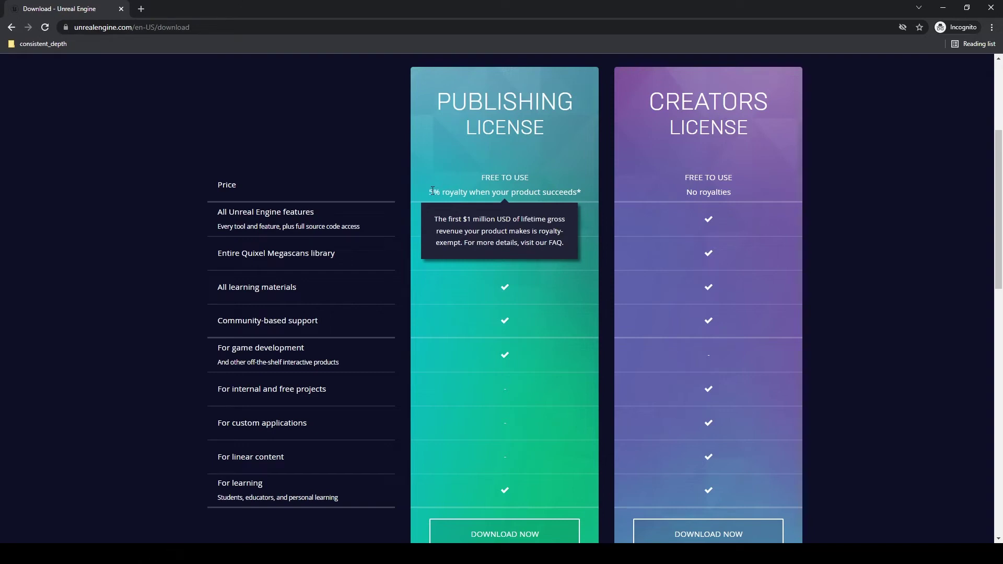
pyautogui.moveTo(430, 192); pyautogui.dragTo(569, 191)
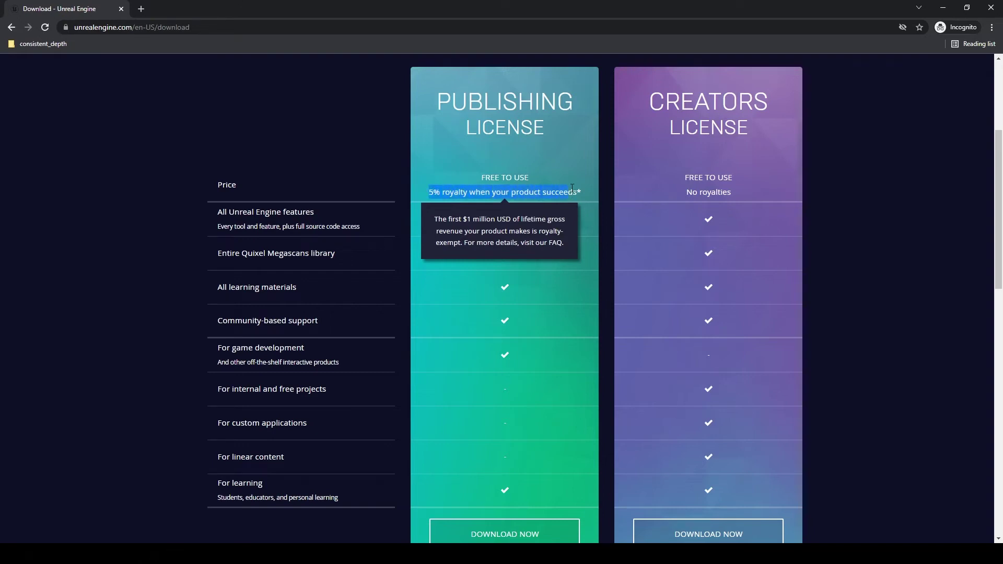
pyautogui.click(574, 189)
# Review the Publishing License's royalty exemption and intended use, down to the download and FAQ links below the table.
pyautogui.scroll(-1, 903, 183)
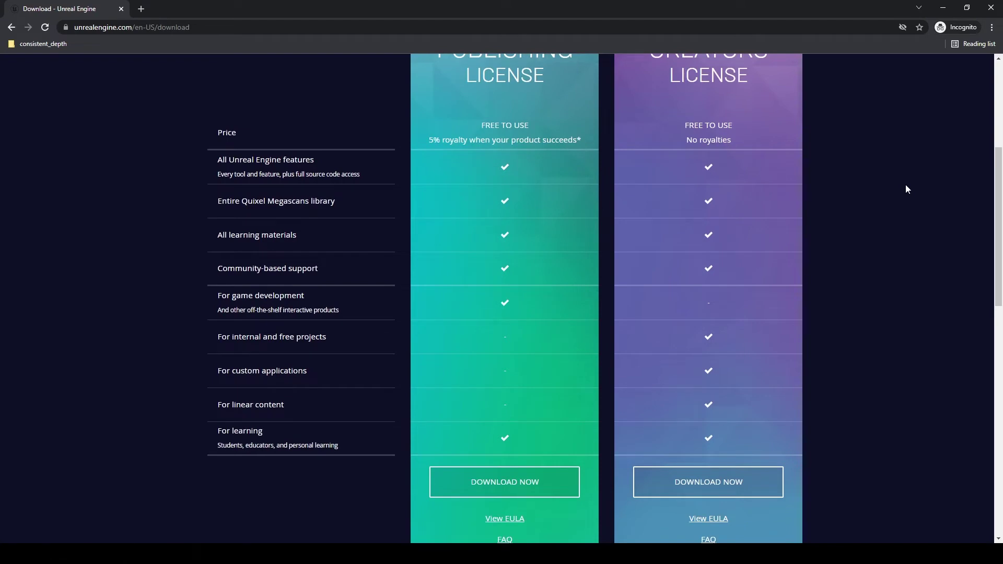
pyautogui.moveTo(556, 144)
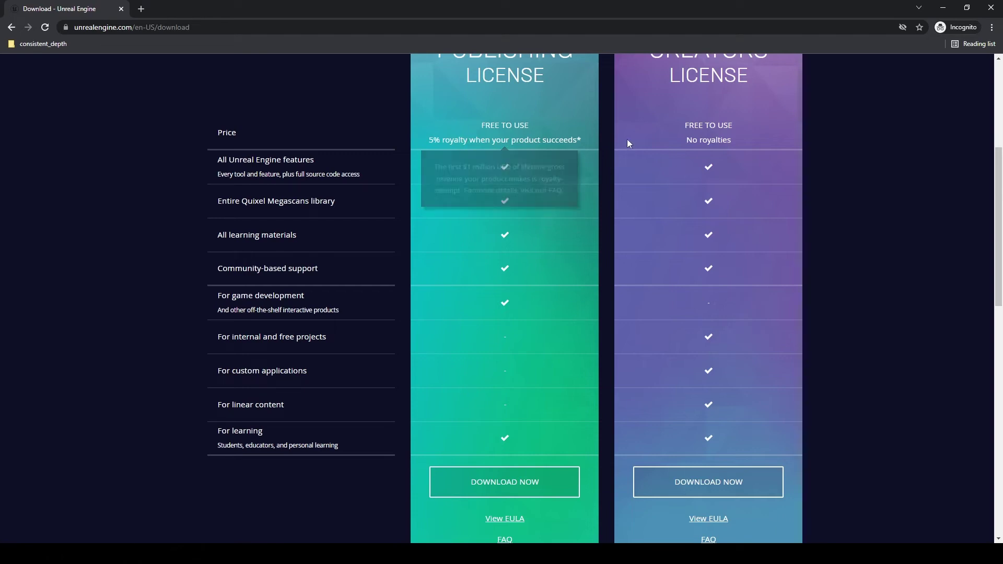
pyautogui.scroll(1, 902, 197)
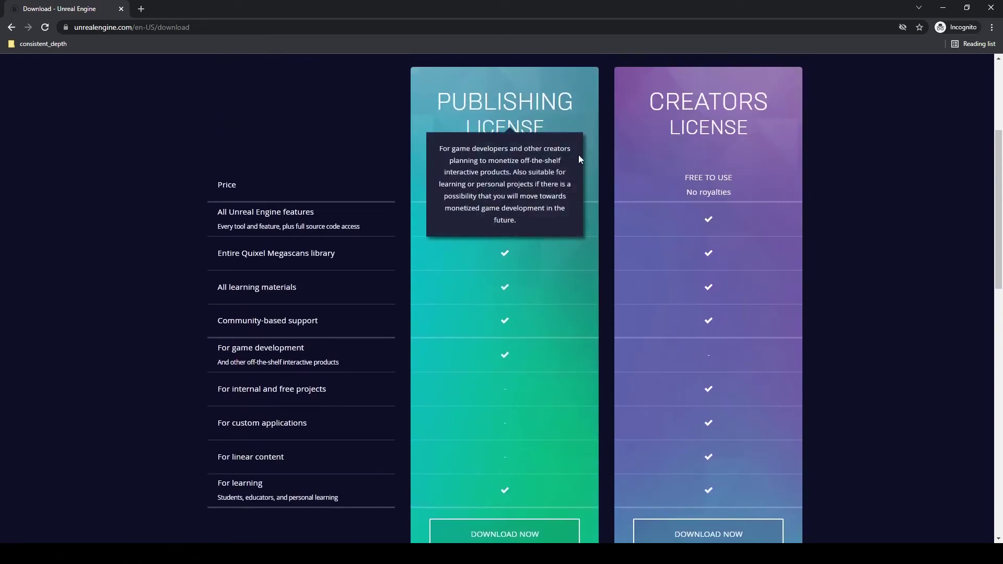
pyautogui.moveTo(557, 190)
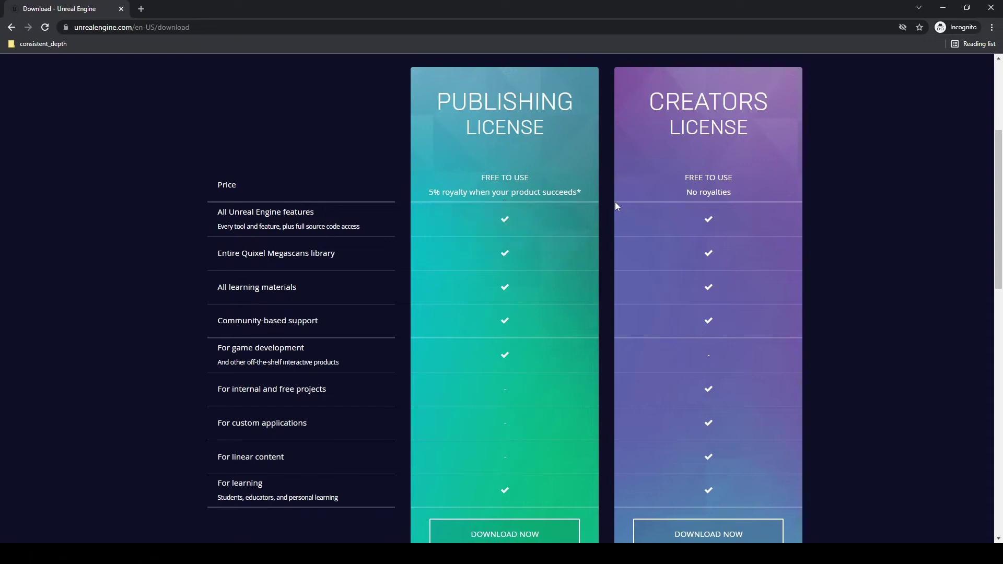
pyautogui.scroll(-1, 948, 183)
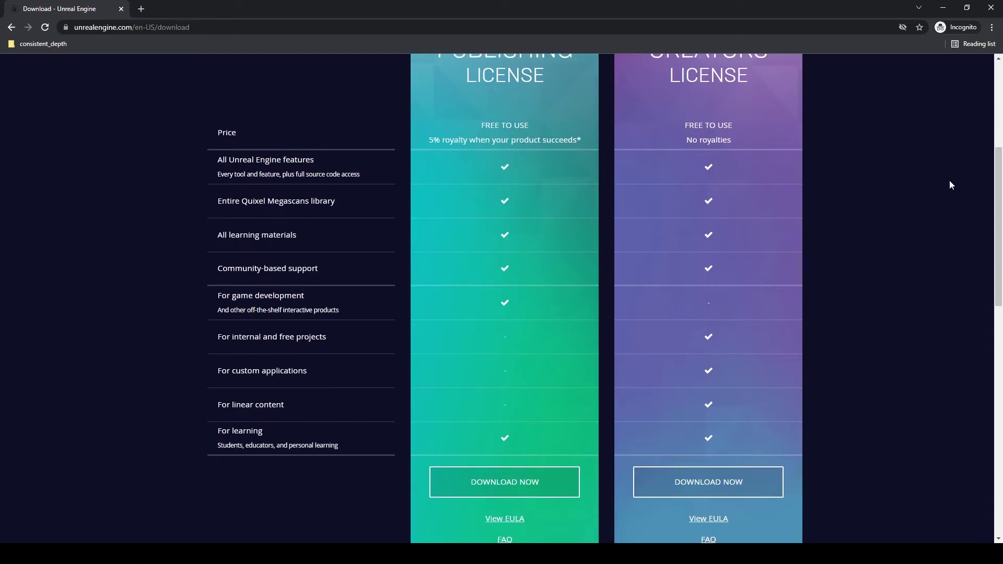
pyautogui.scroll(1, 951, 186)
pyautogui.scroll(-5, 949, 184)
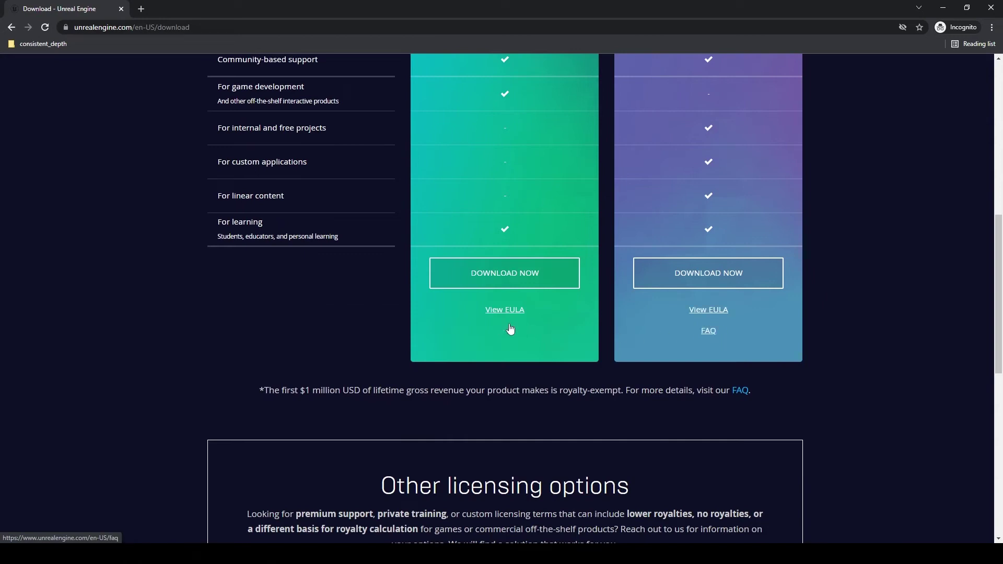
# Switch to the Epic Games Launcher and look through the Unreal Engine section's UE4 news and Learn resources.
pyautogui.scroll(3, 718, 334)
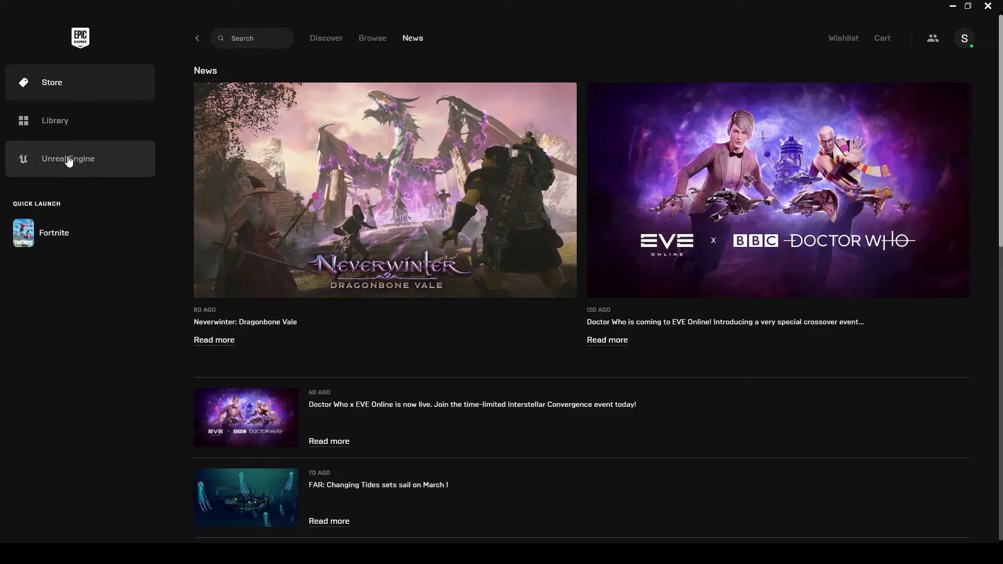
pyautogui.click(94, 171)
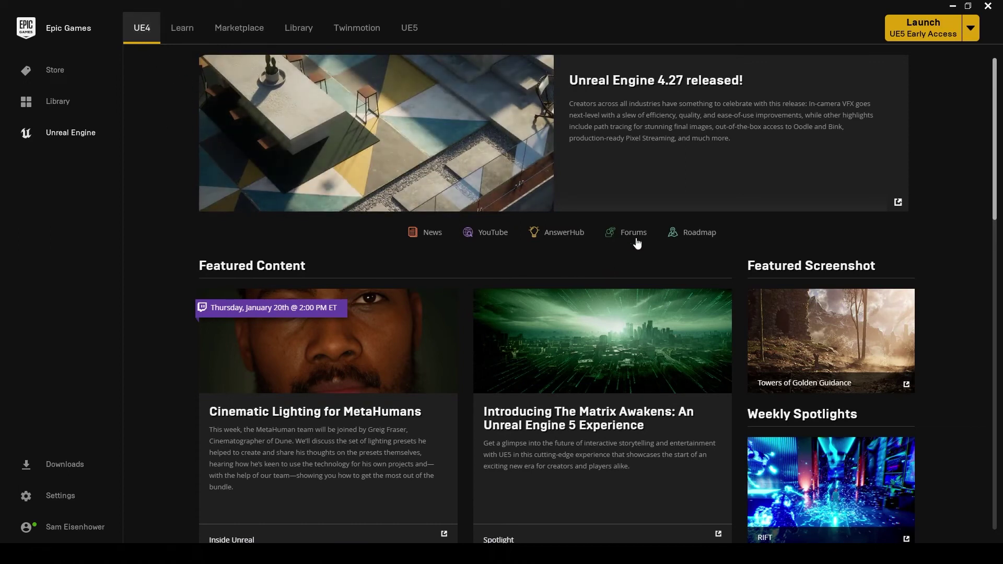
pyautogui.scroll(-1, 503, 359)
pyautogui.scroll(-5, 504, 361)
pyautogui.scroll(6, 503, 359)
pyautogui.click(180, 33)
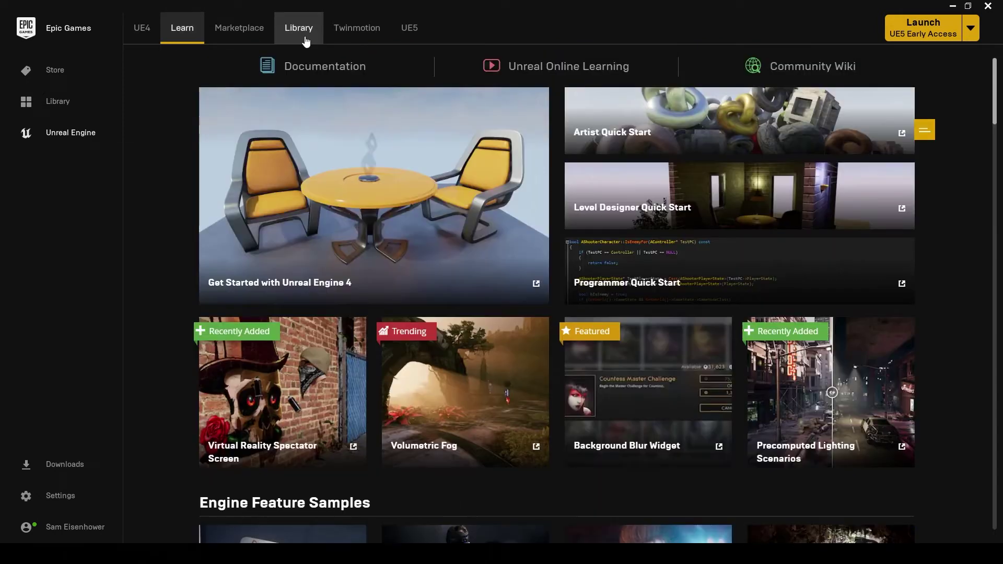
# Look over the engine versions, projects and vault in the Unreal Engine library, and view the UE5 page.
pyautogui.click(308, 34)
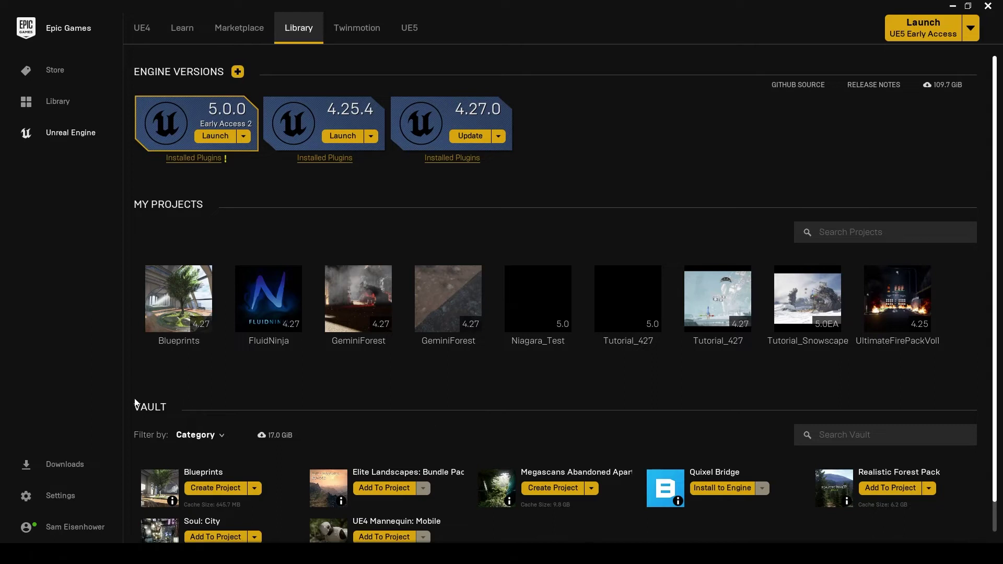
pyautogui.moveTo(155, 412)
pyautogui.click(410, 28)
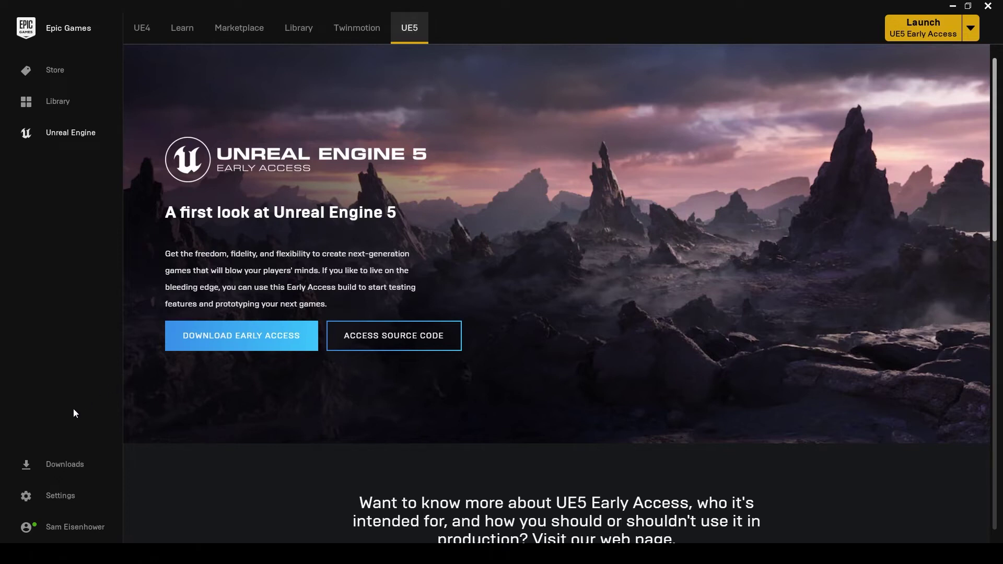
# View the launcher settings for language, preferences and desktop notifications, and return to the UE5 page.
pyautogui.click(68, 497)
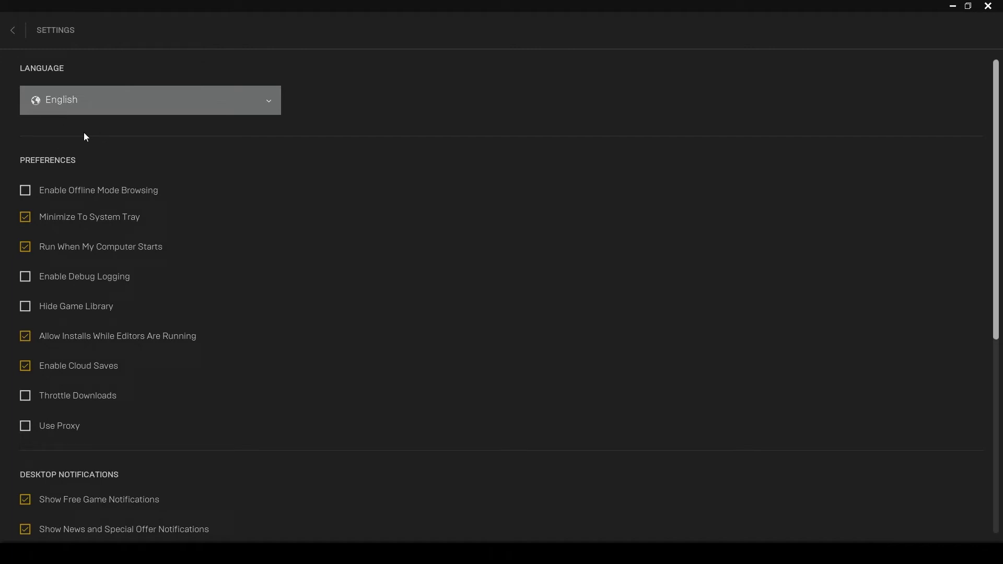
pyautogui.click(11, 31)
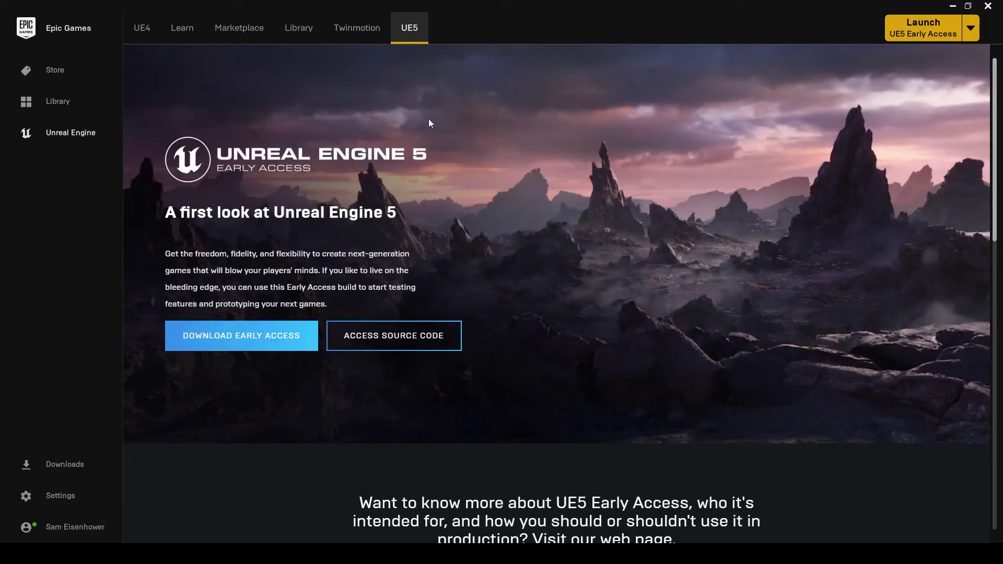
# Add an engine version slot in the Unreal Engine library and browse the versions available for it.
pyautogui.click(298, 28)
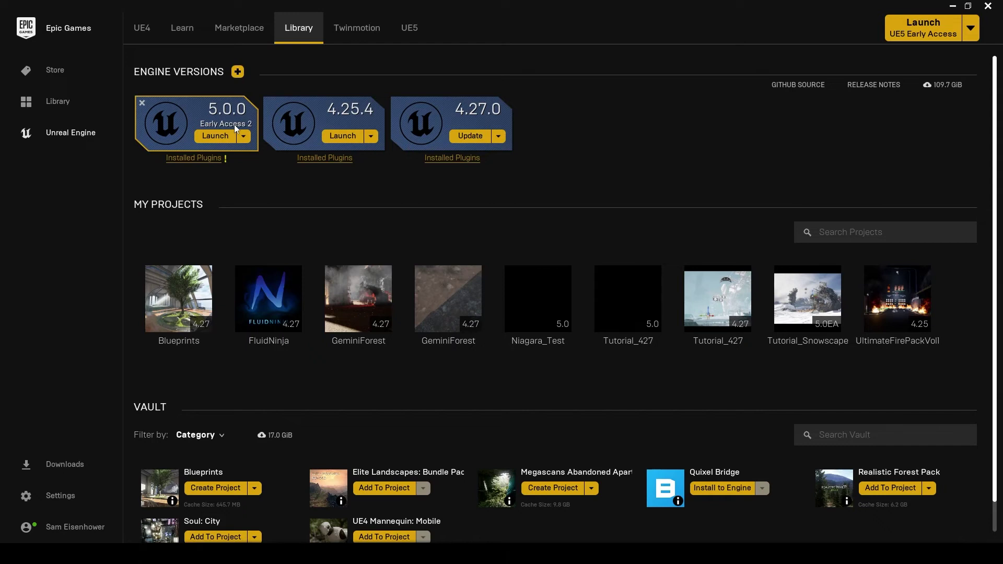
pyautogui.click(238, 72)
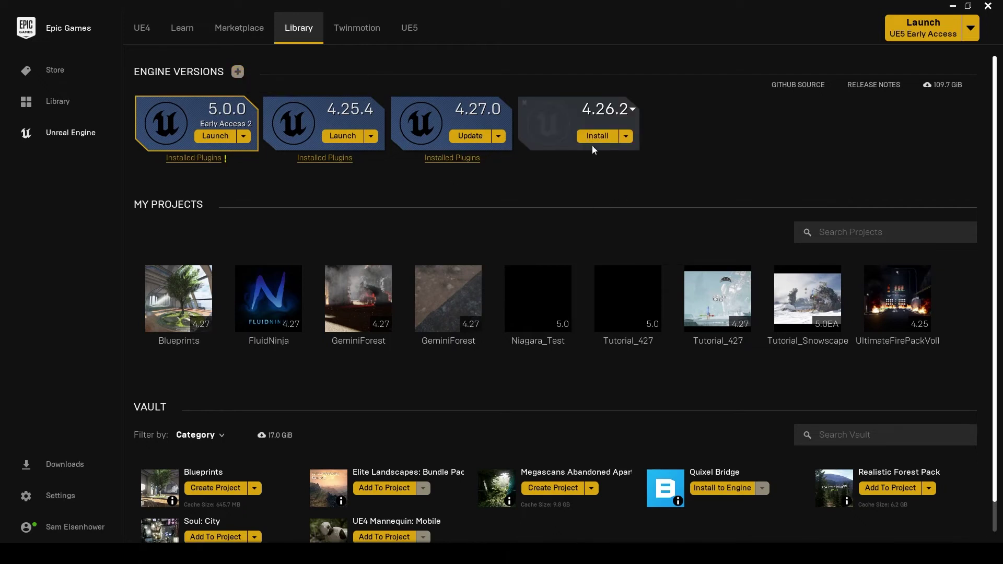
pyautogui.click(633, 112)
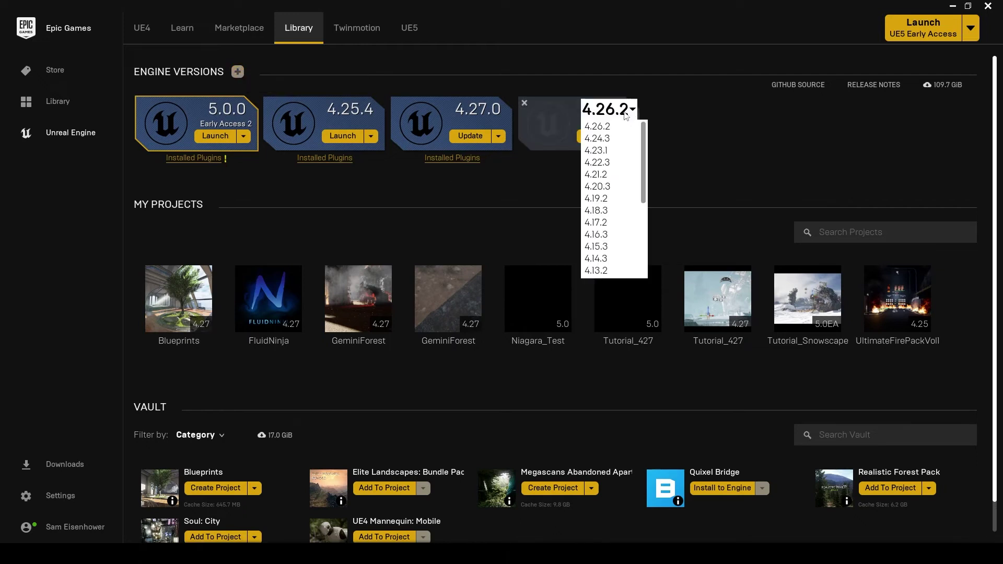
pyautogui.scroll(-10, 622, 204)
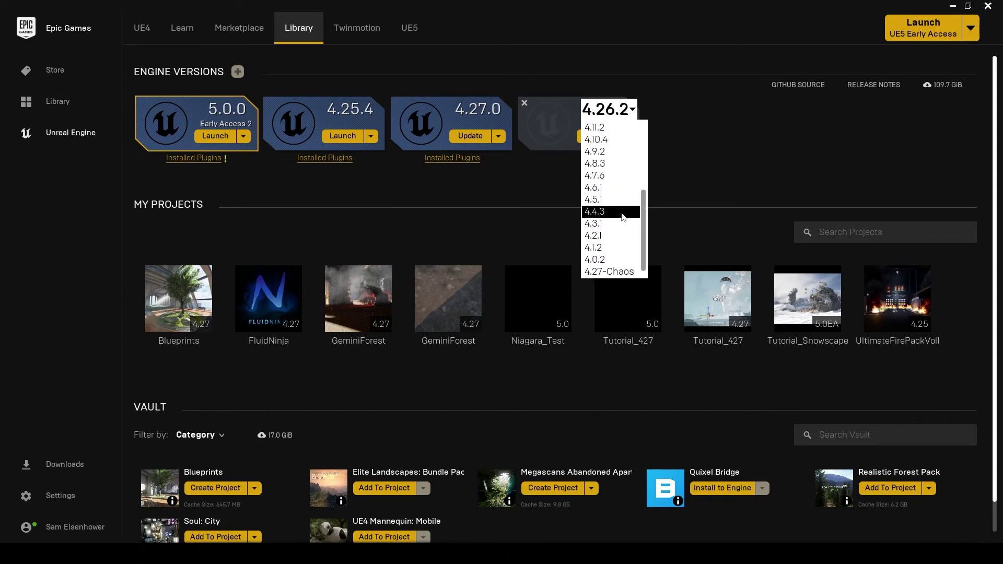
pyautogui.scroll(1, 681, 174)
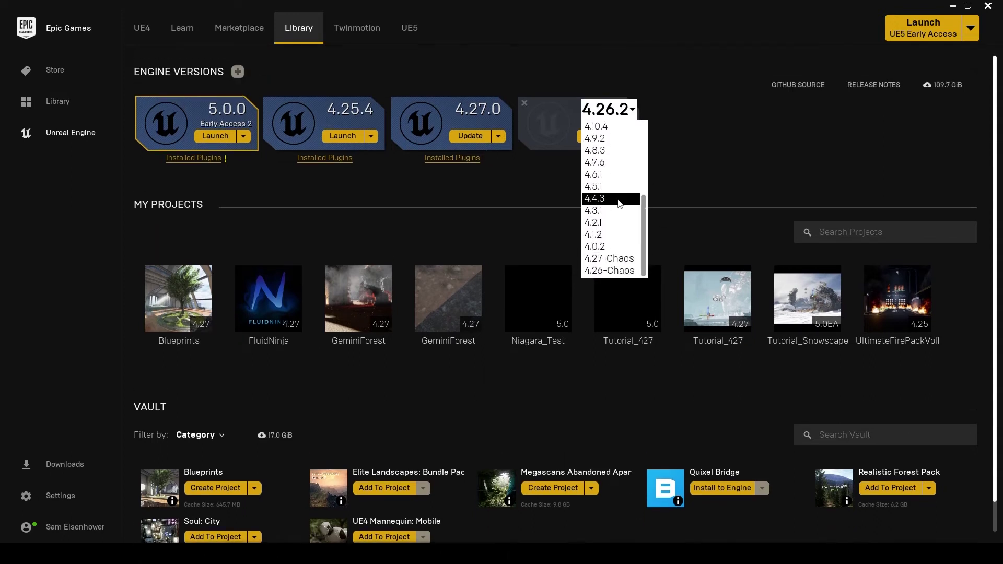
pyautogui.scroll(3, 622, 220)
pyautogui.scroll(-4, 631, 188)
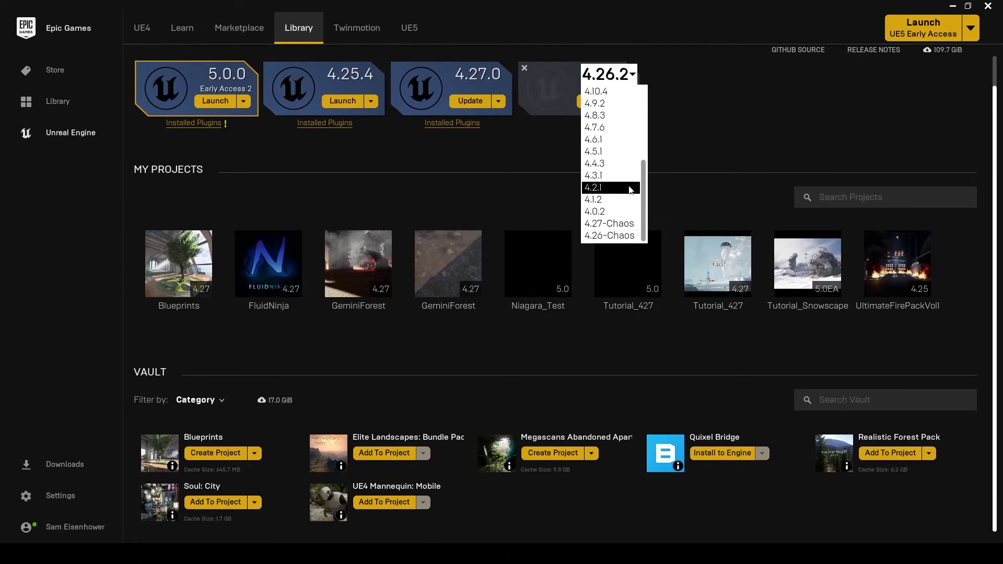
pyautogui.scroll(5, 631, 188)
pyautogui.scroll(1, 688, 139)
pyautogui.click(688, 139)
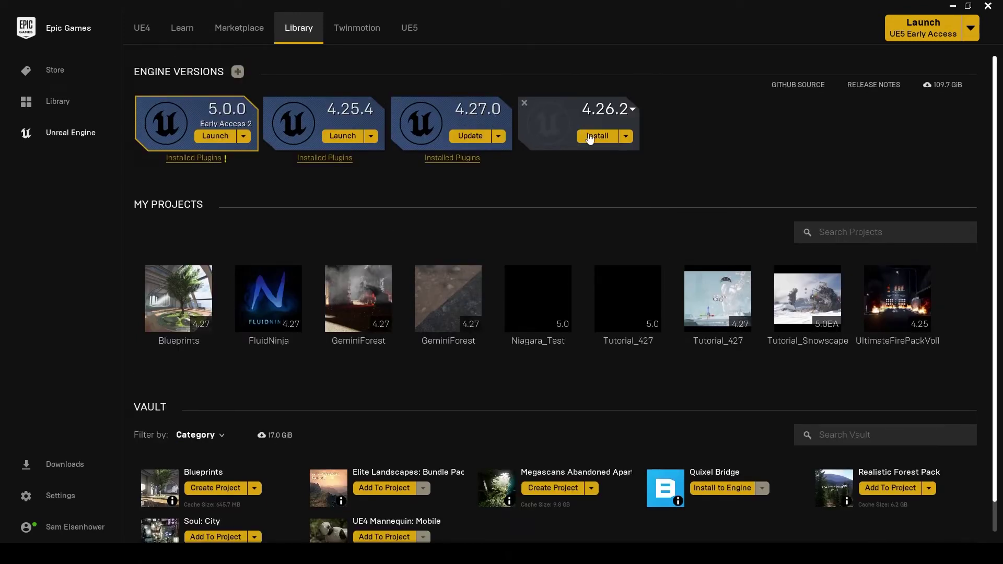
# Check the options and version choices of the added 4.26.2 slot, and remove the slot.
pyautogui.click(627, 135)
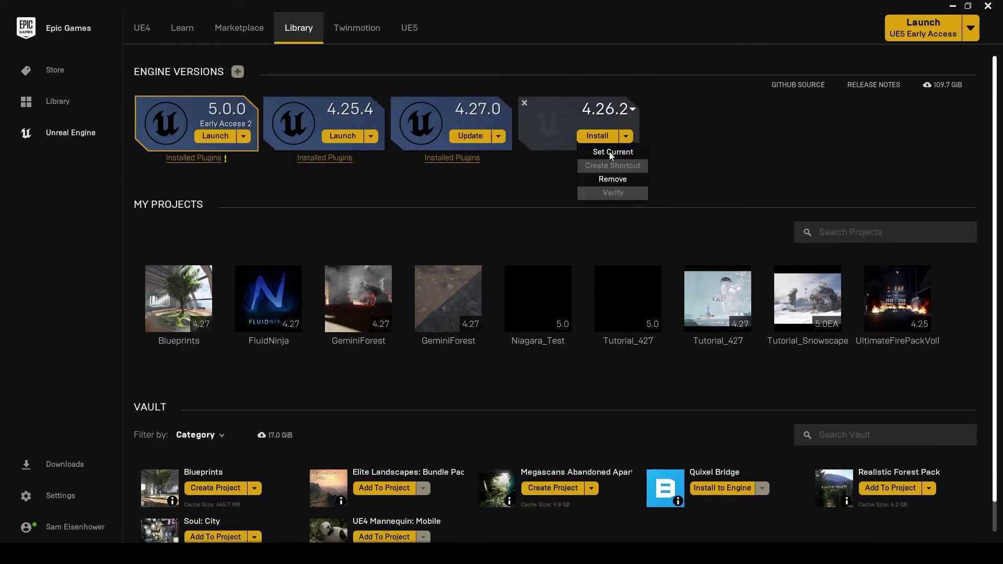
pyautogui.click(632, 108)
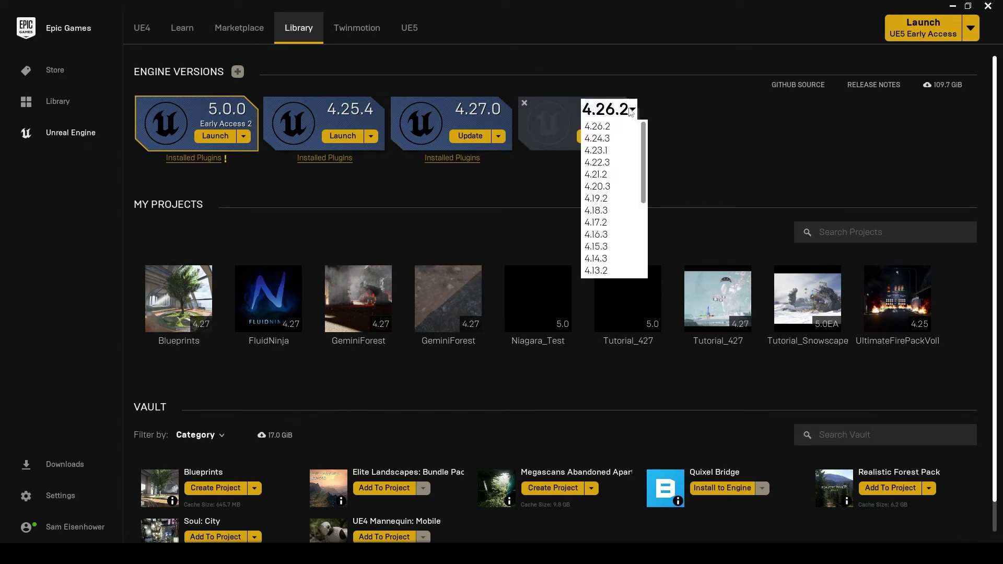
pyautogui.click(683, 128)
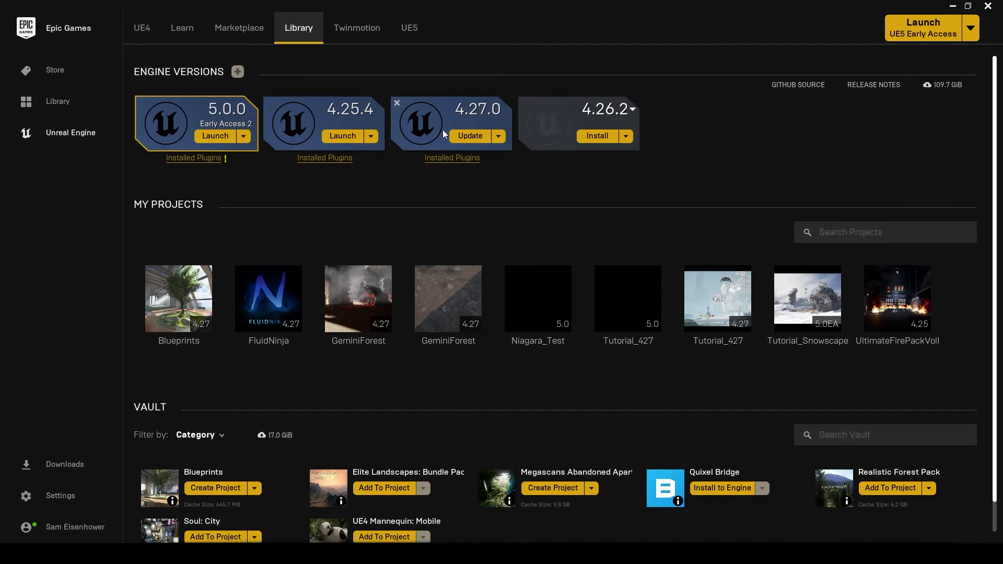
pyautogui.click(525, 104)
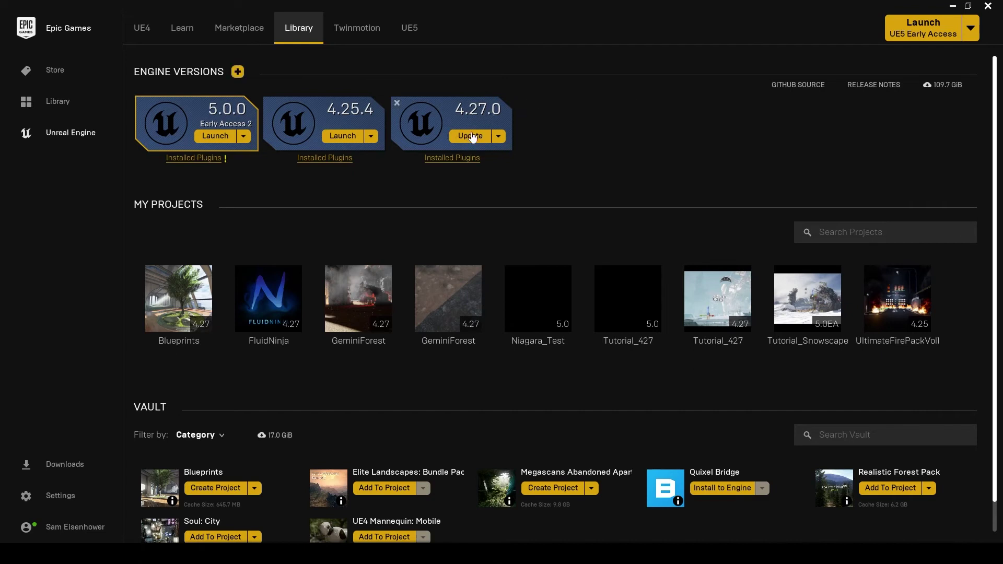
# Launch the Unreal Engine 5.0.0 Early Access 2 version from the library.
pyautogui.click(245, 137)
pyautogui.click(215, 136)
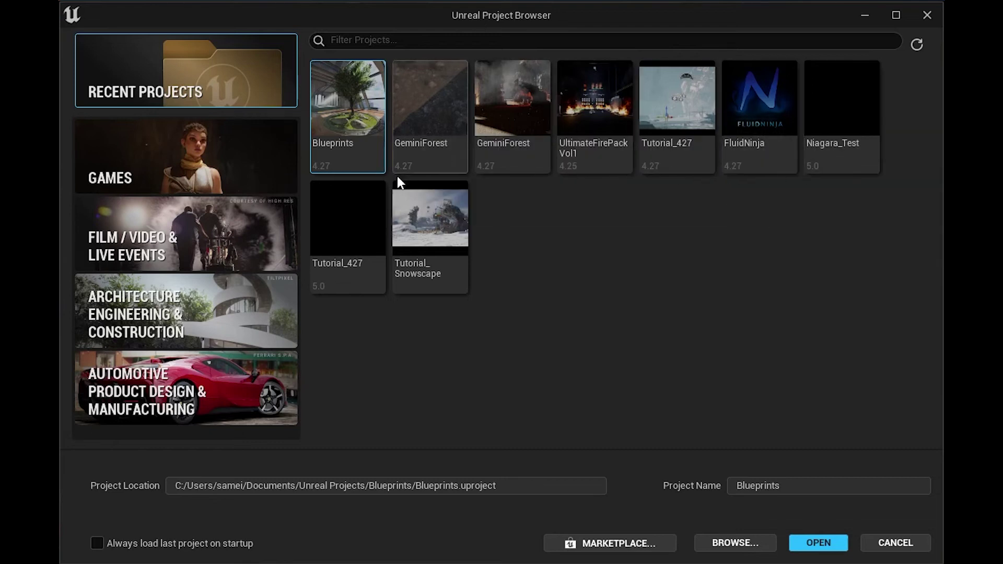
# Look through the recent projects, checking the engine versions and locations of GeminiForest, UltimateFirePackVol1 and Niagara_Test.
pyautogui.moveTo(366, 116)
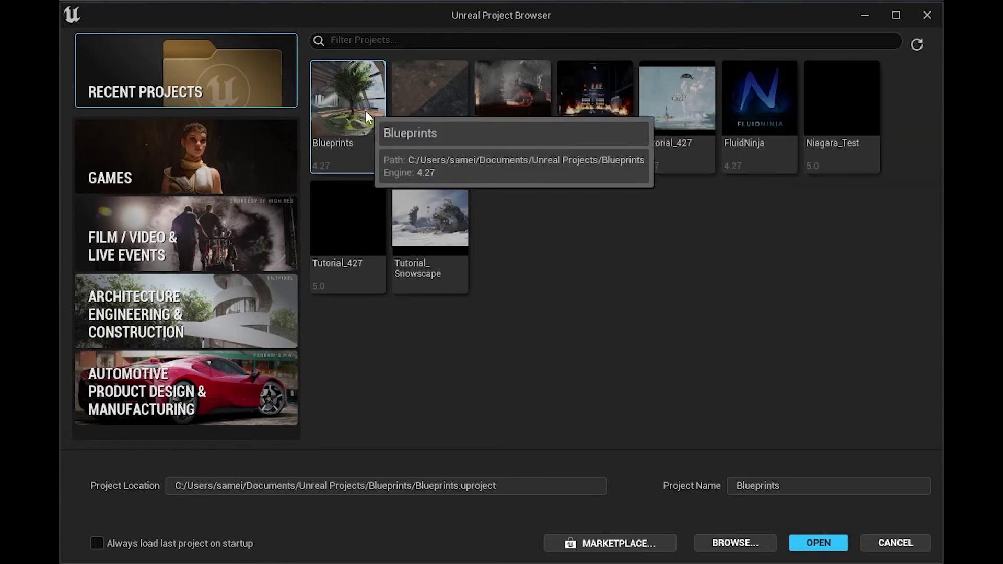
pyautogui.click(421, 113)
pyautogui.moveTo(328, 148)
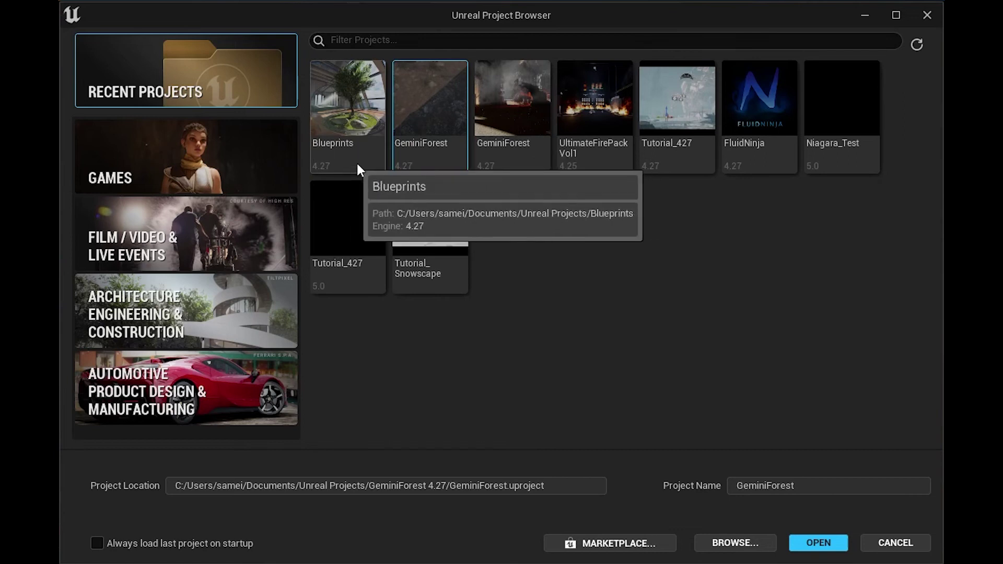
pyautogui.click(622, 166)
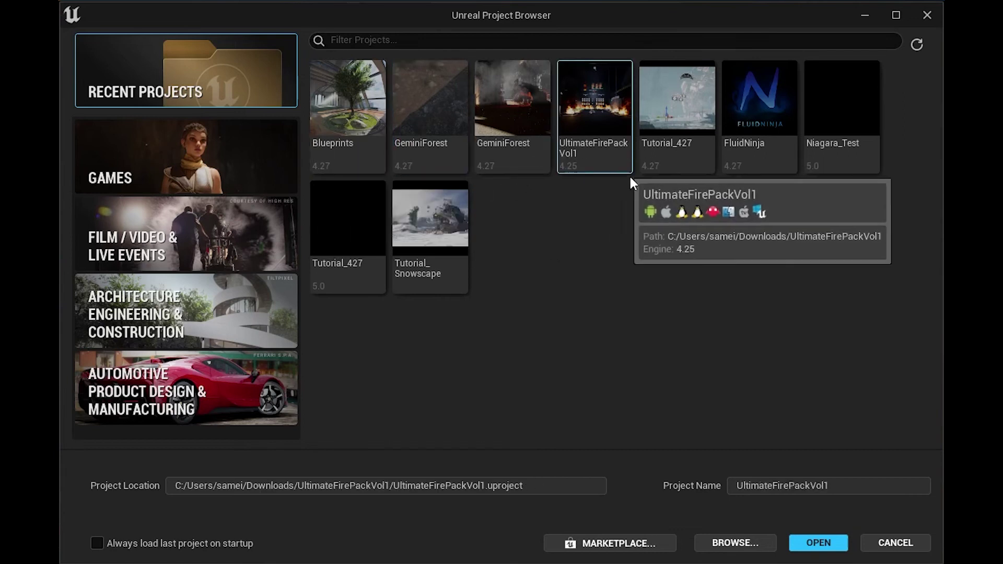
pyautogui.click(832, 168)
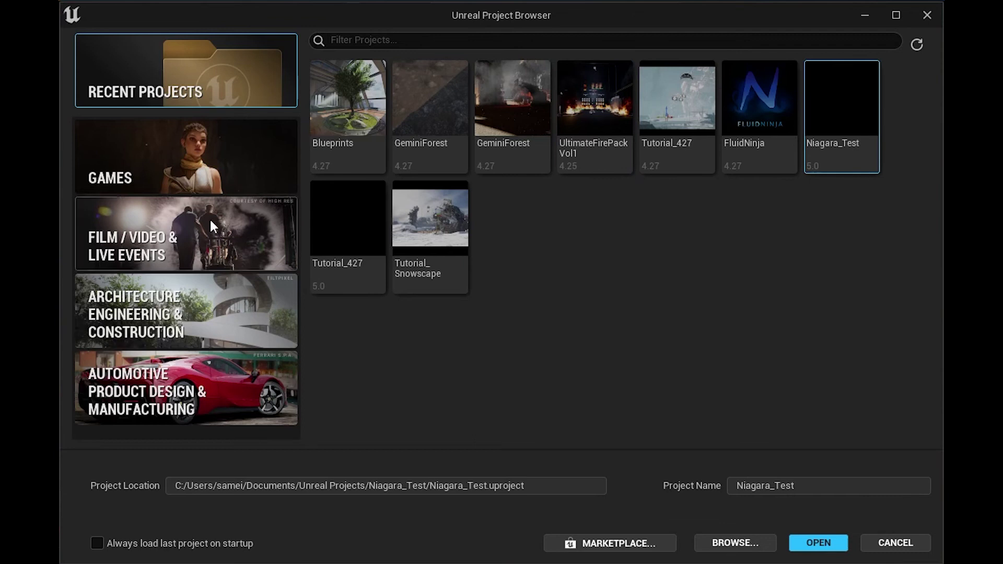
# Preview the Games templates First Person, Puzzle, Third Person and Top Down, and reselect the Blank template.
pyautogui.click(185, 169)
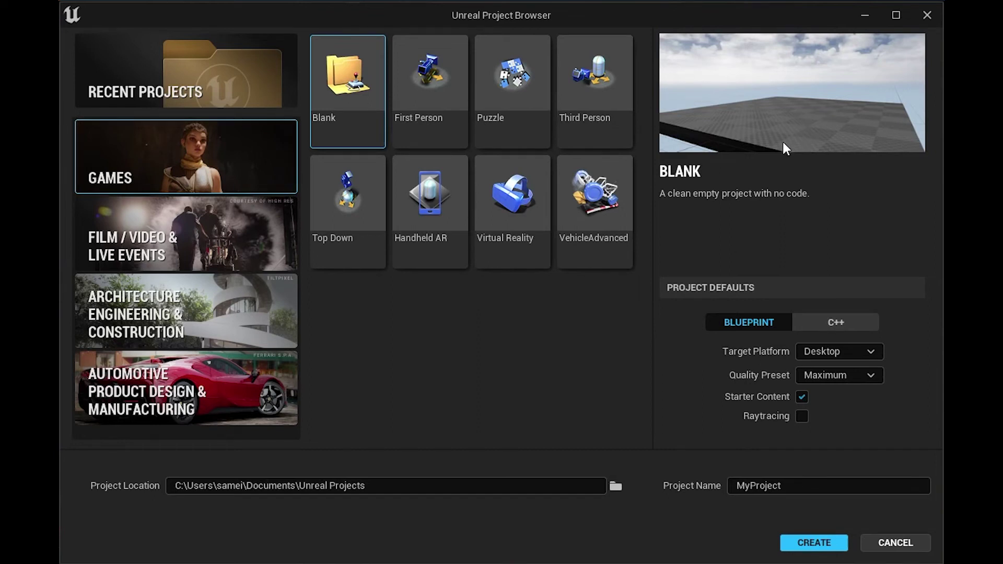
pyautogui.click(442, 78)
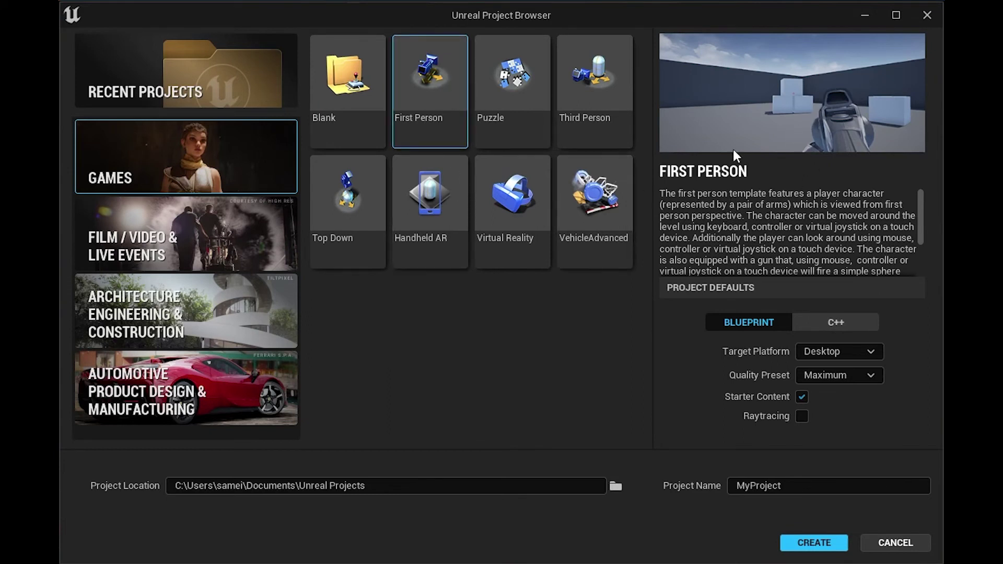
pyautogui.click(513, 94)
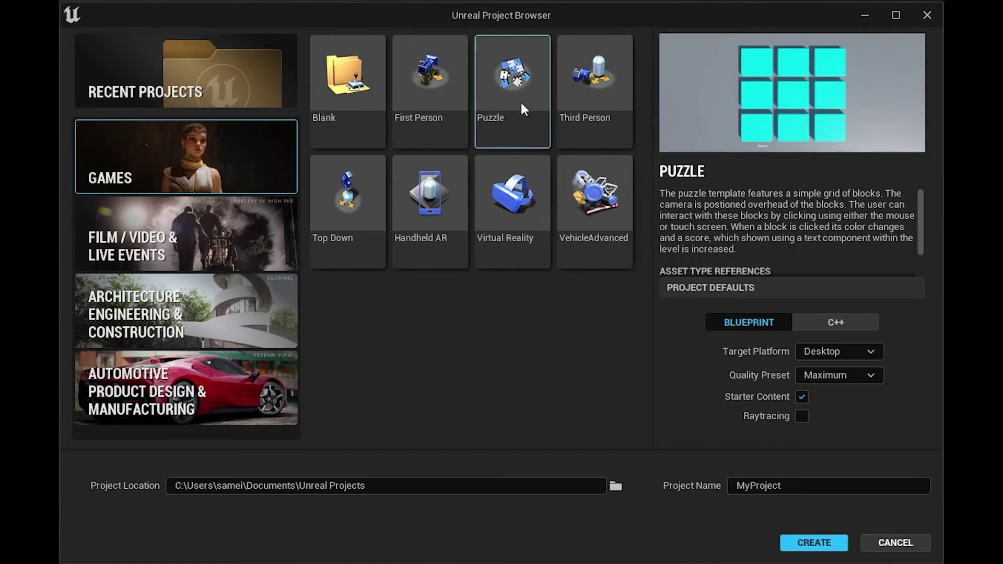
pyautogui.click(591, 99)
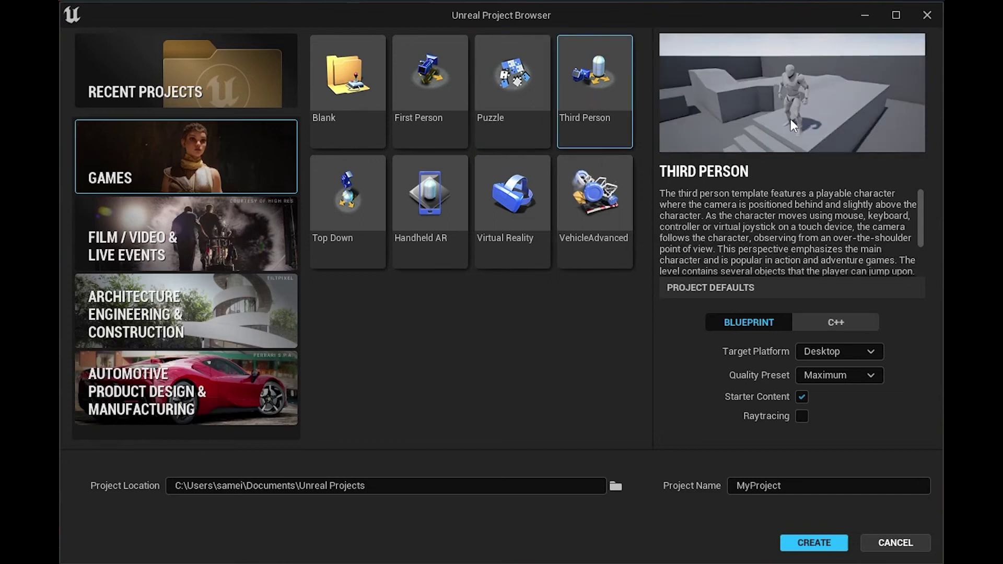
pyautogui.click(348, 204)
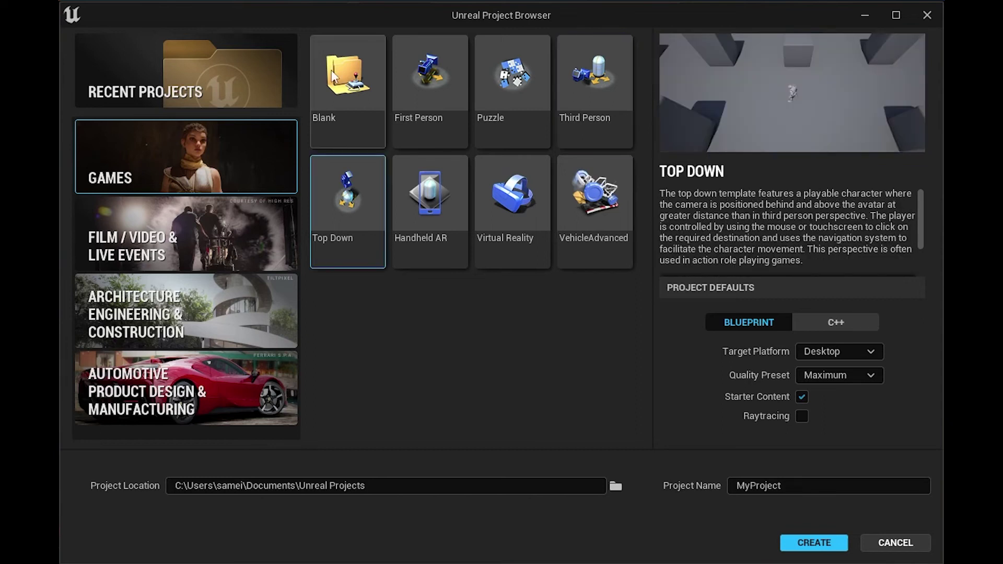
pyautogui.click(363, 125)
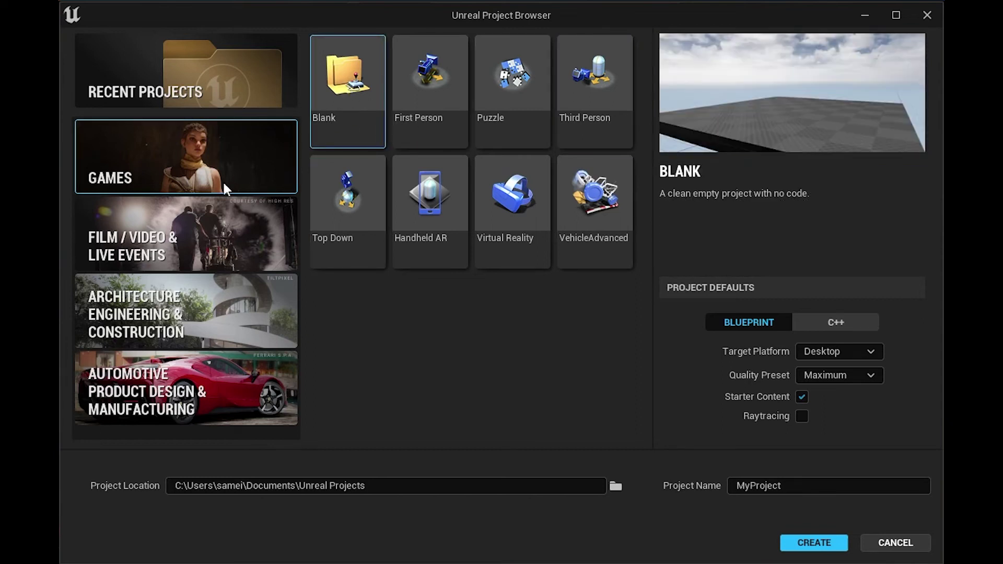
# Preview the Film / Video & Live Events templates Virtual Production, DMX and InCameraVFX, reading their descriptions.
pyautogui.click(225, 233)
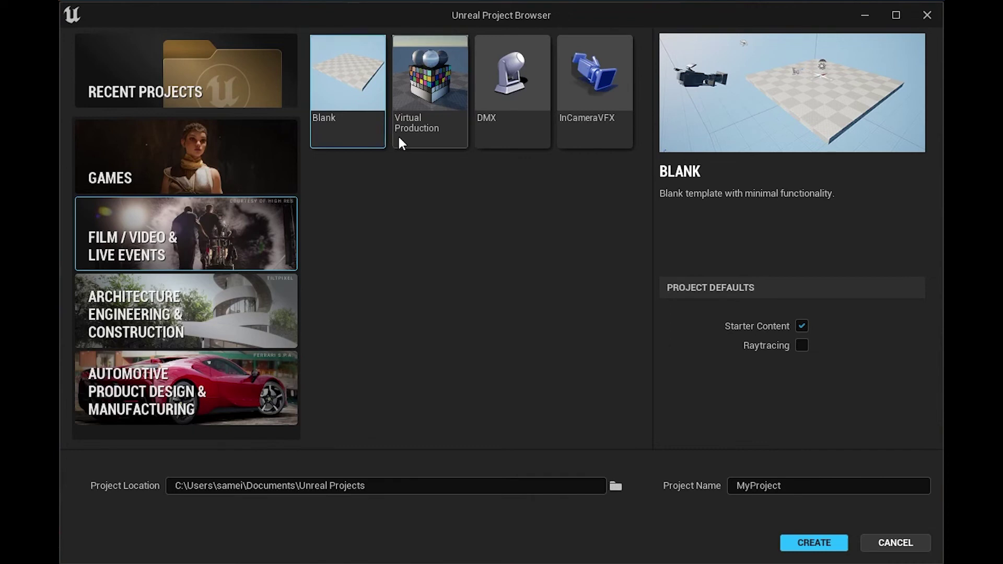
pyautogui.click(434, 90)
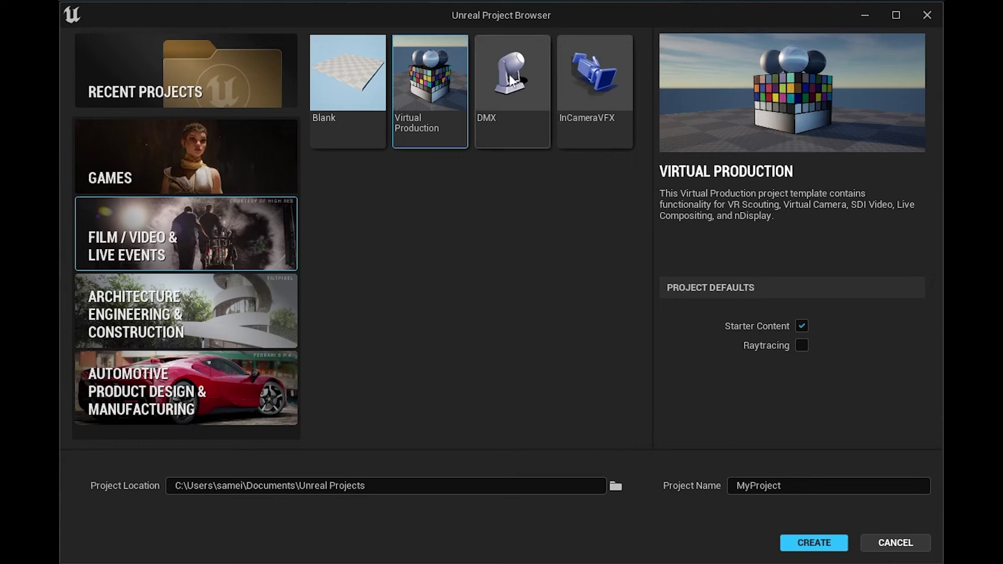
pyautogui.click(525, 75)
pyautogui.click(594, 100)
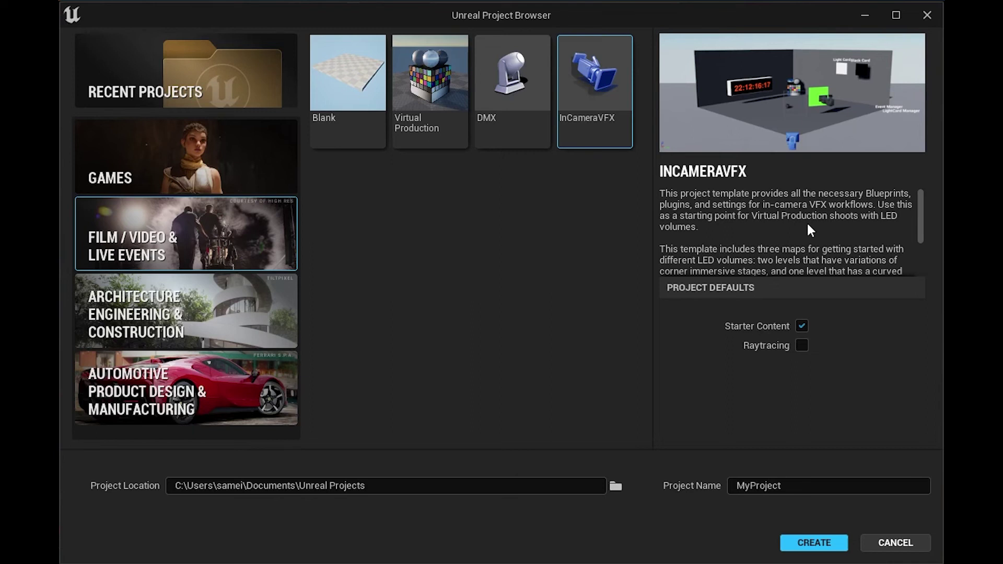
pyautogui.scroll(-1, 731, 251)
pyautogui.scroll(1, 775, 254)
# Preview the Collab Viewer and Hololens Viewer templates in the Architecture, Engineering & Construction category.
pyautogui.click(244, 315)
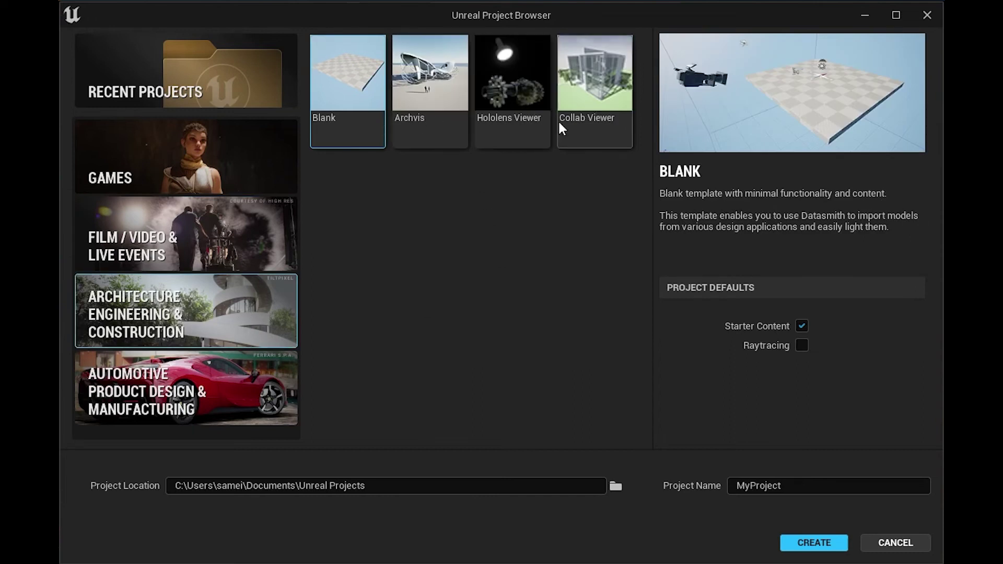
pyautogui.click(581, 104)
pyautogui.click(500, 80)
# Preview the Automotive, Product Design & Manufacturing templates, including Photo Studio and Collab Viewer.
pyautogui.click(221, 378)
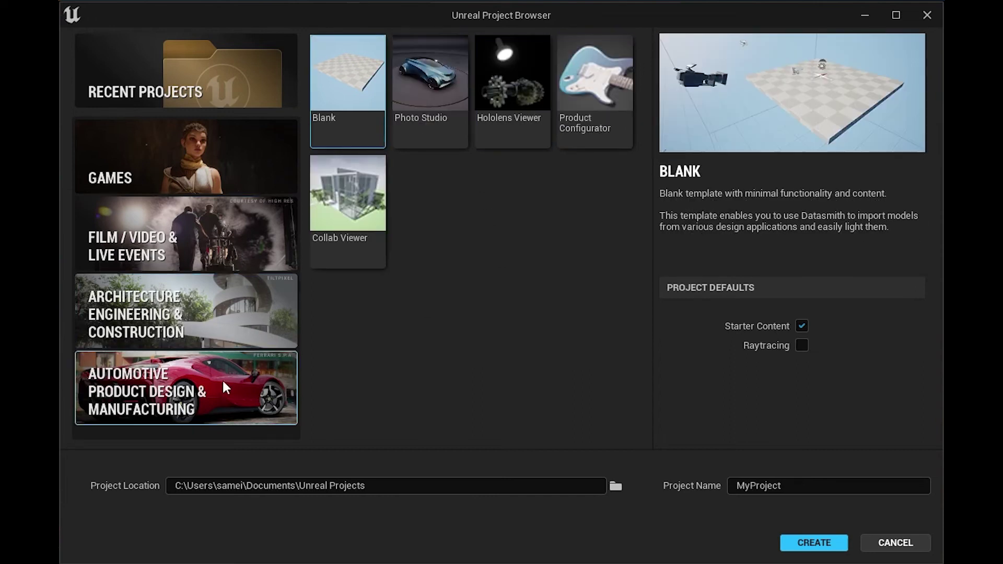
pyautogui.click(447, 97)
pyautogui.click(484, 146)
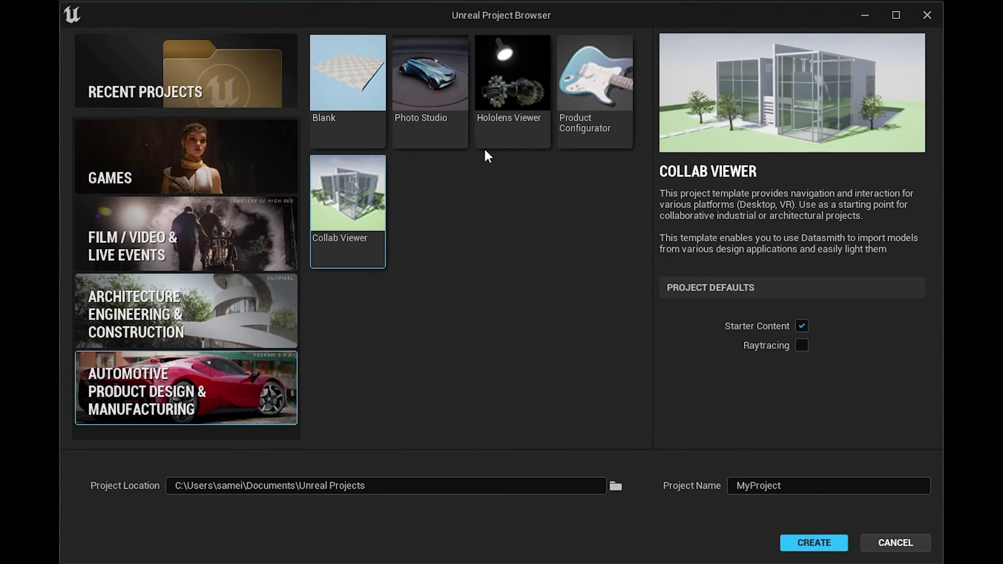
# Preview the Product Configurator template and compare the Blank templates of the Film / Video & Live Events and Games categories.
pyautogui.click(548, 96)
pyautogui.click(585, 93)
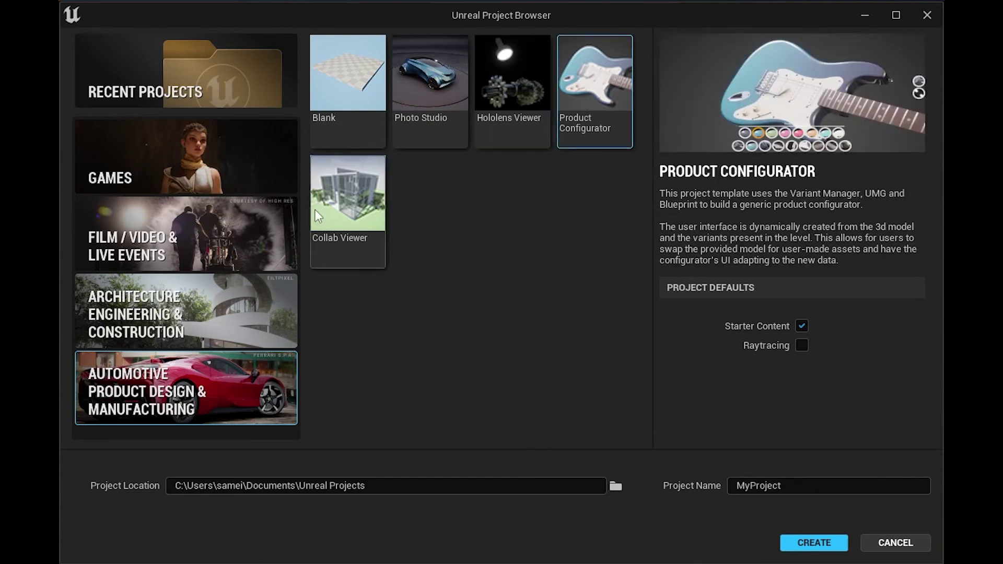
pyautogui.click(187, 227)
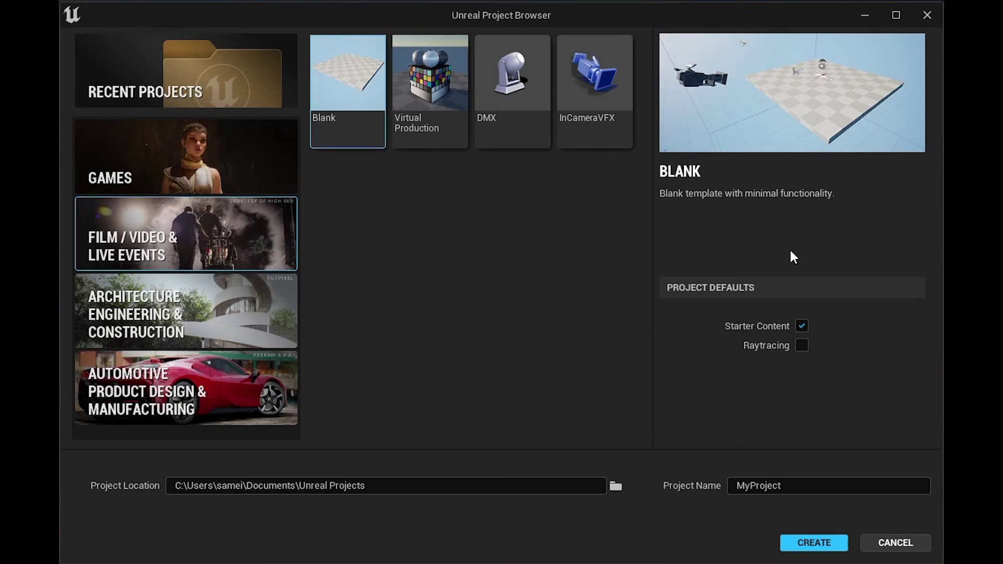
pyautogui.click(220, 166)
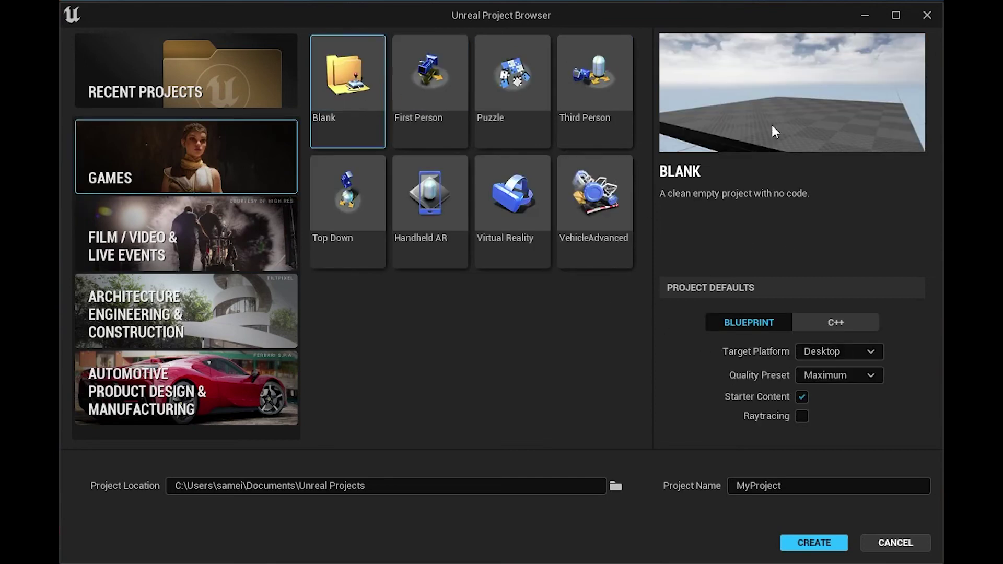
# Choose the Blank template in the Film / Video & Live Events category and enable Raytracing for the project.
pyautogui.click(215, 254)
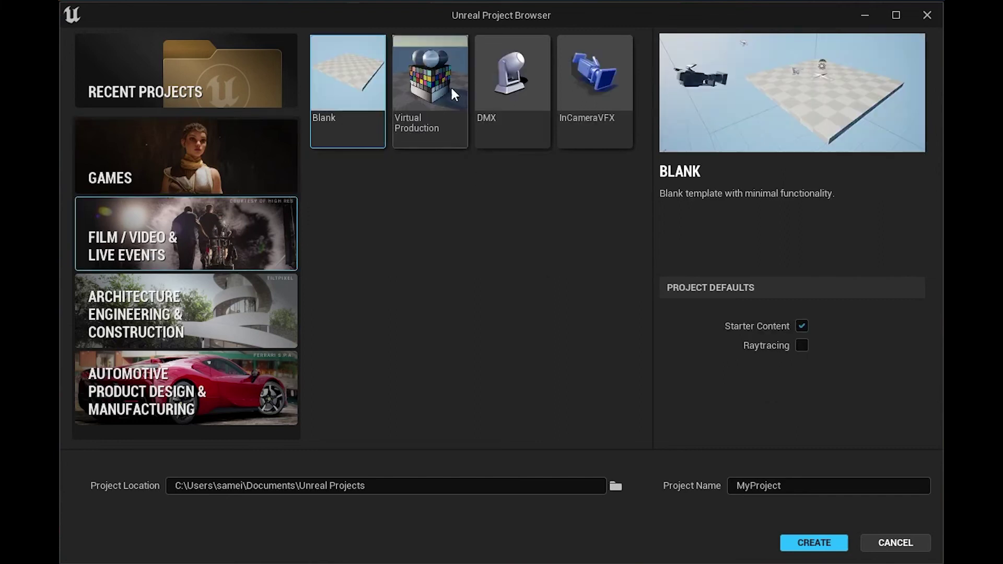
pyautogui.click(801, 346)
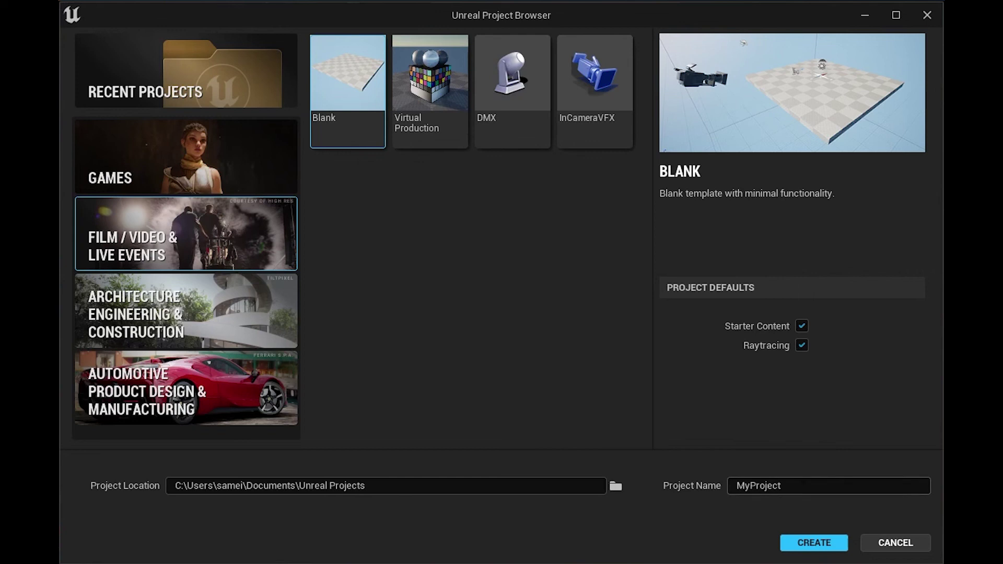
# Name the project UE_Beginner_Tutorial and create it in the default project location.
pyautogui.click(736, 484)
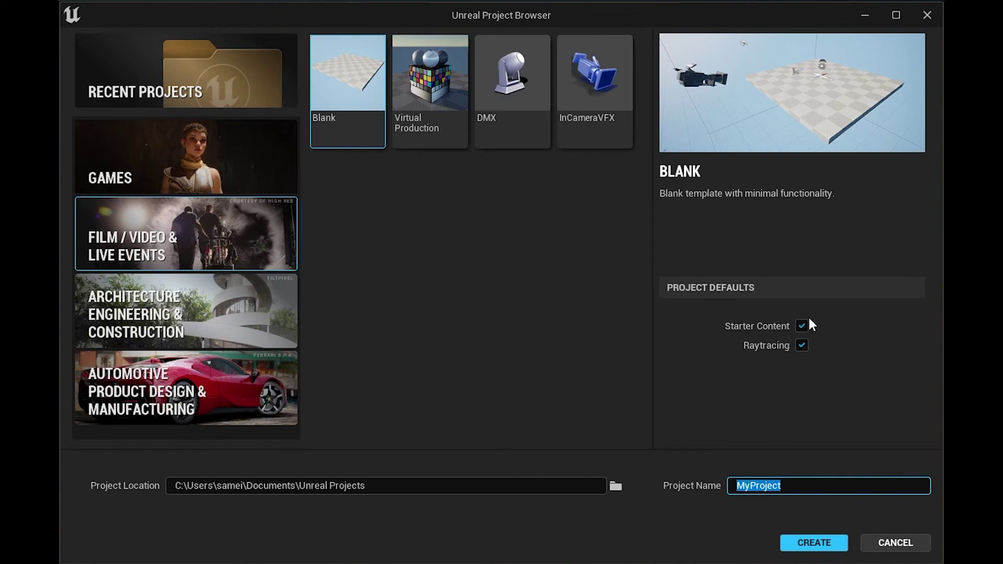
pyautogui.write('UE')
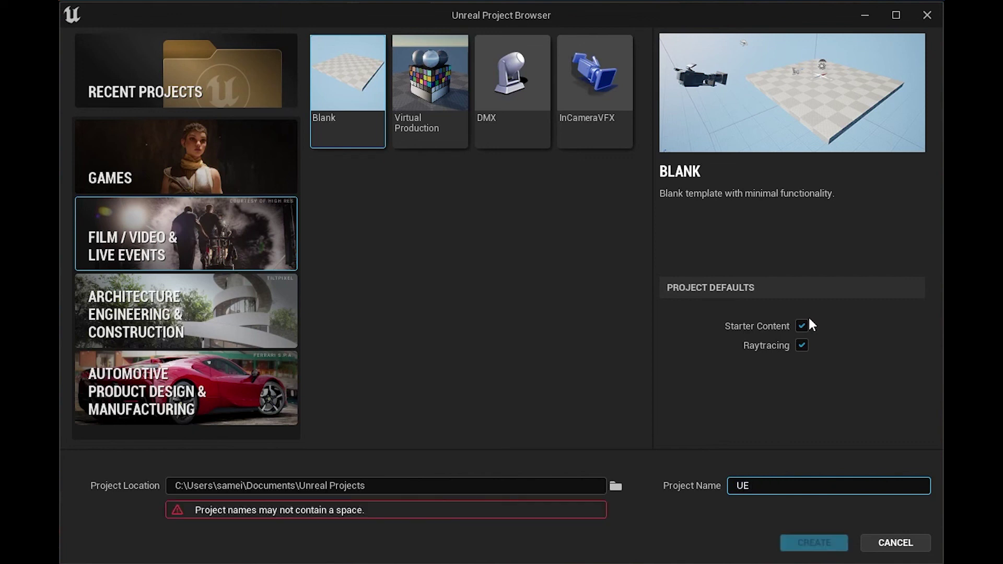
pyautogui.press('BackSpace')
pyautogui.write('_Beginner_Tutorial')
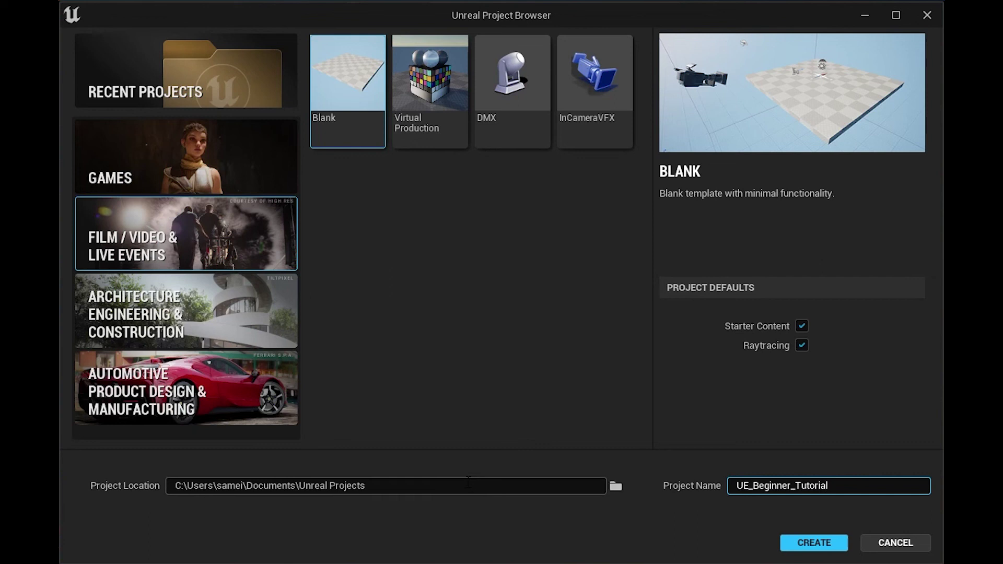
pyautogui.click(819, 544)
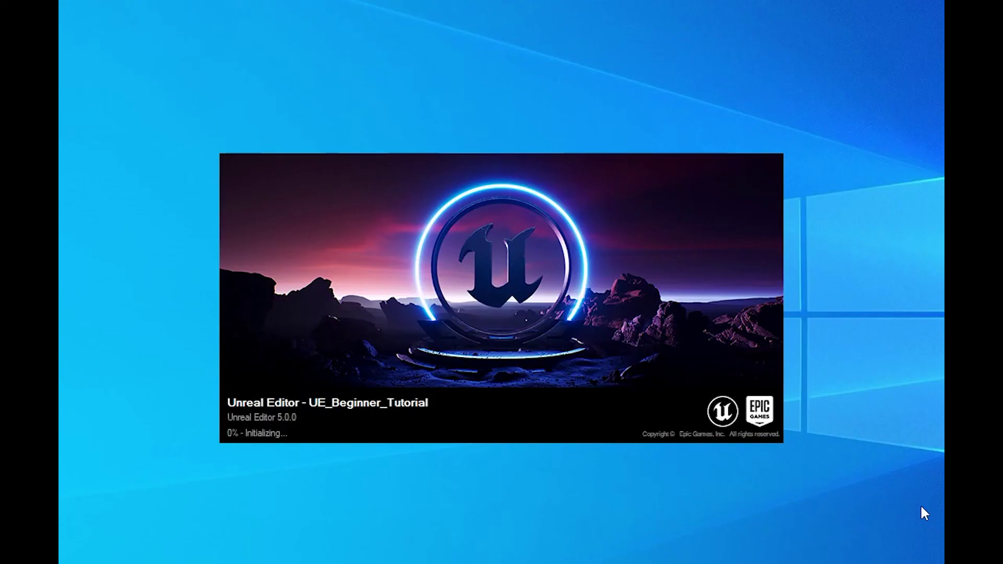